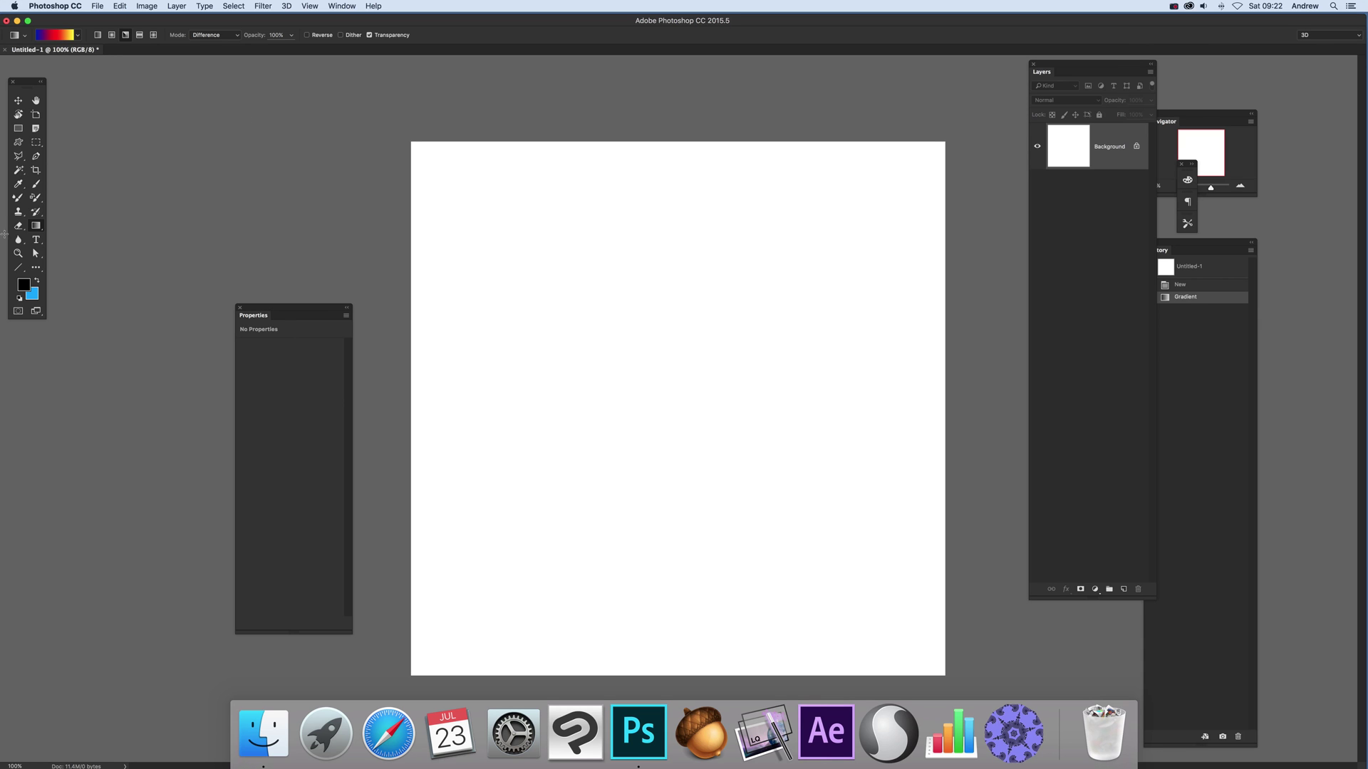
In the Gradient Editor, add a black stop at 42% and another black stop at 94%.
click(69, 34)
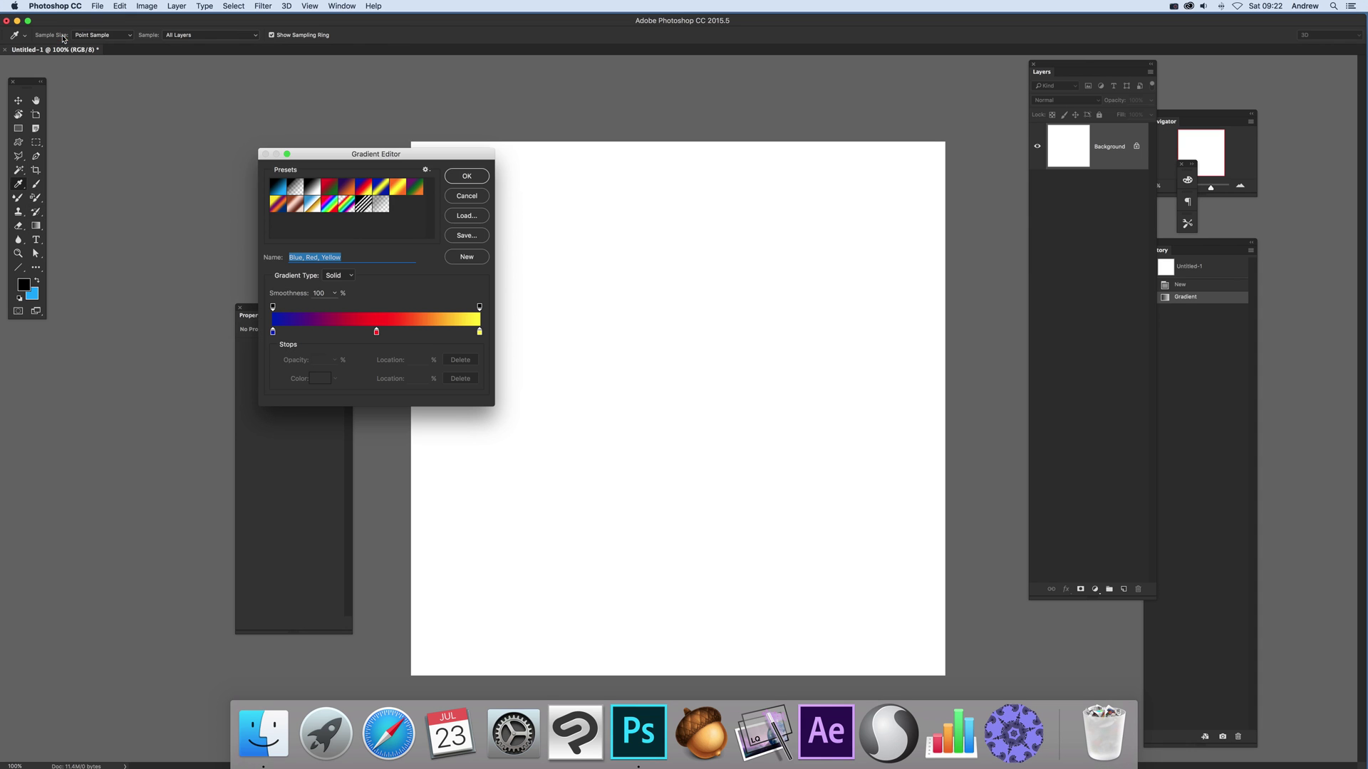
drag(346, 160, 363, 157)
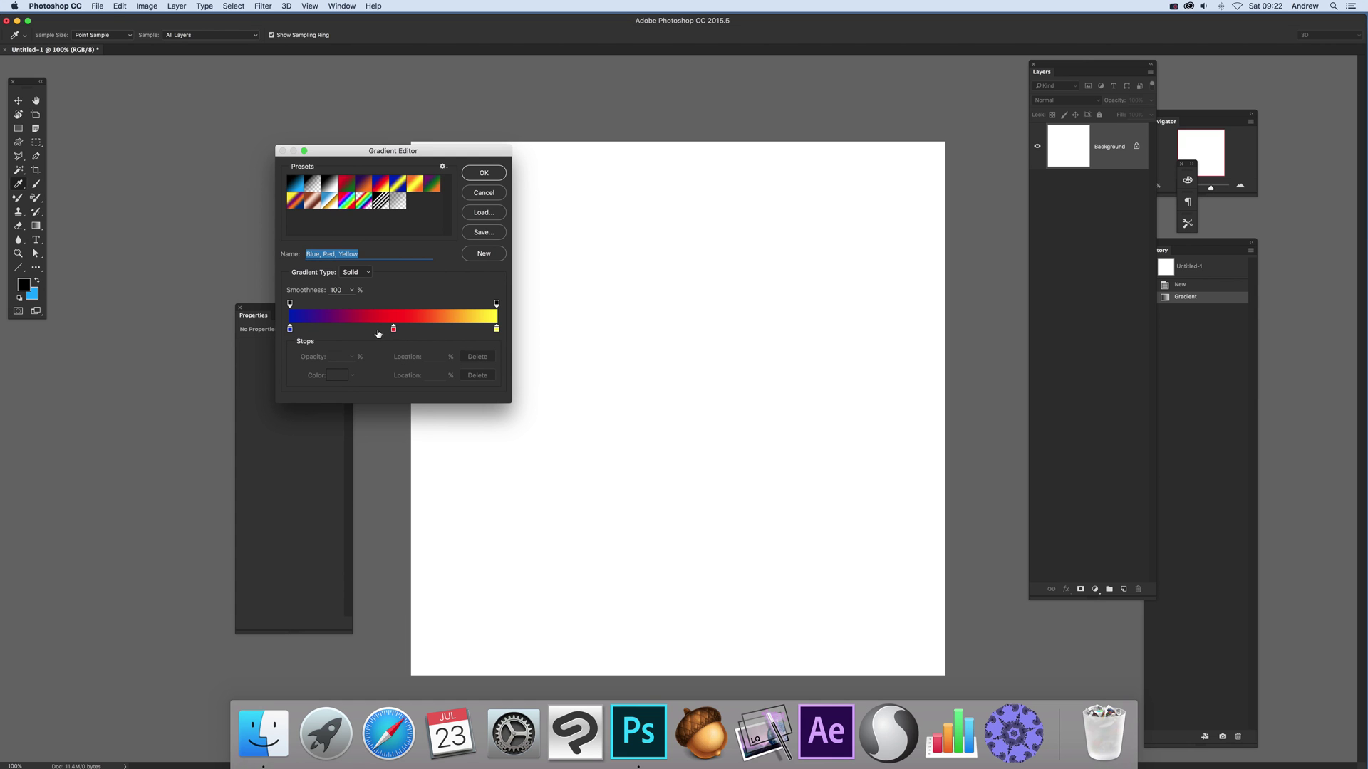
click(378, 331)
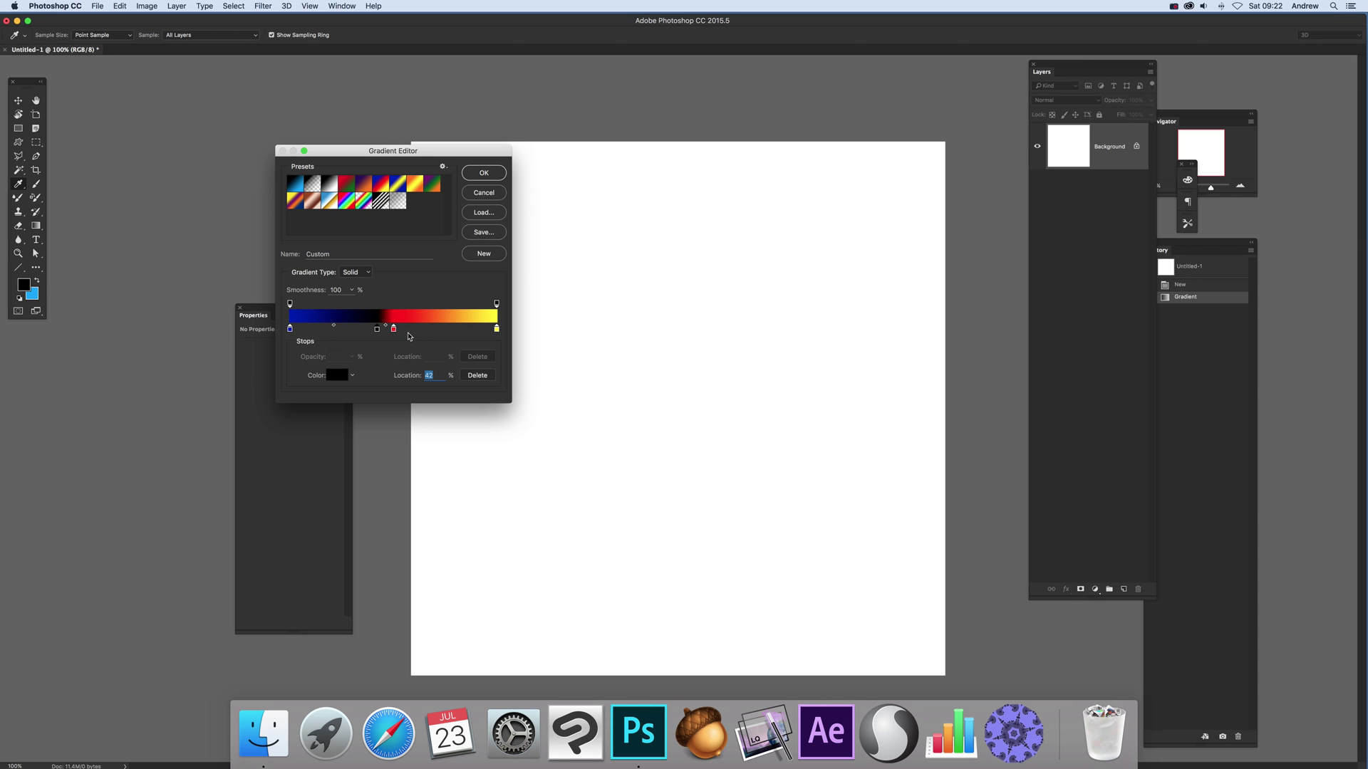
click(394, 330)
click(484, 330)
click(337, 375)
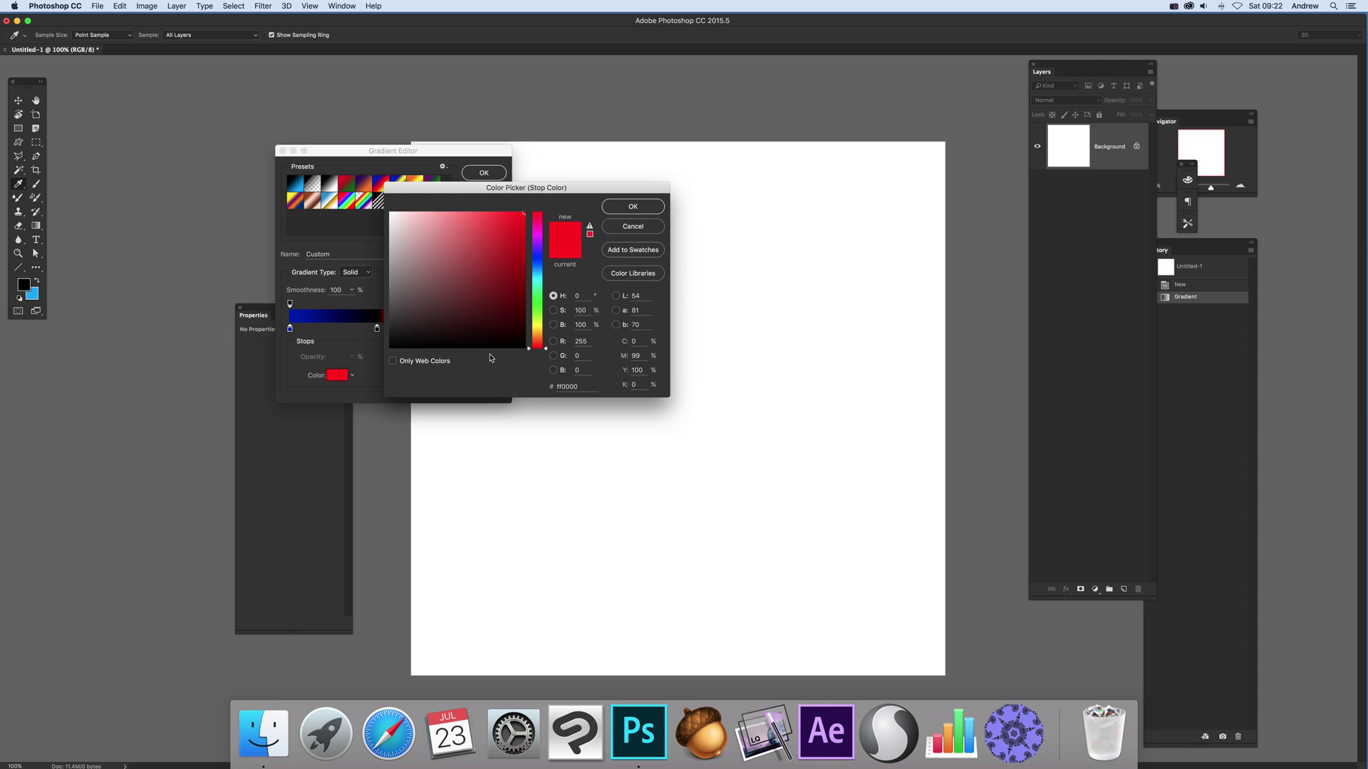
click(391, 348)
click(627, 207)
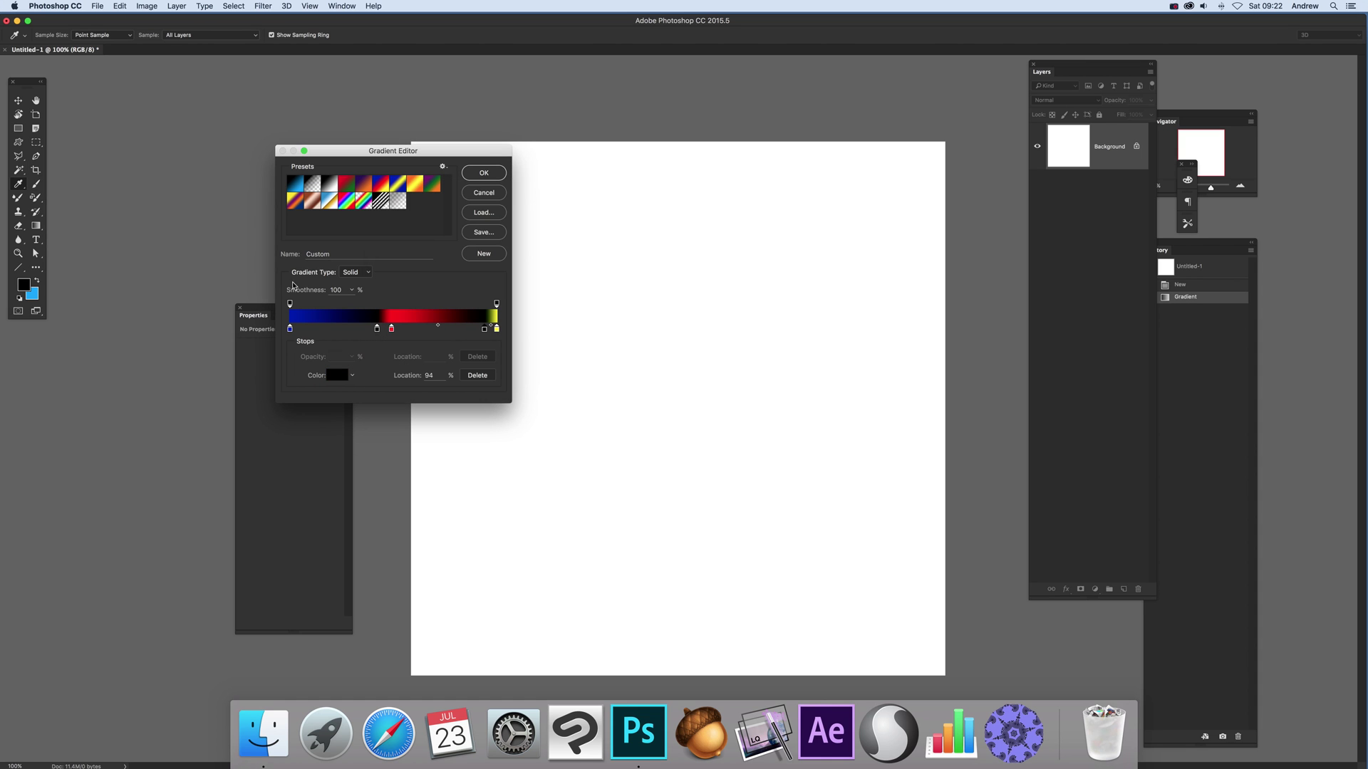
Add a white colour stop at 12% near the left end of the gradient.
click(313, 331)
click(337, 375)
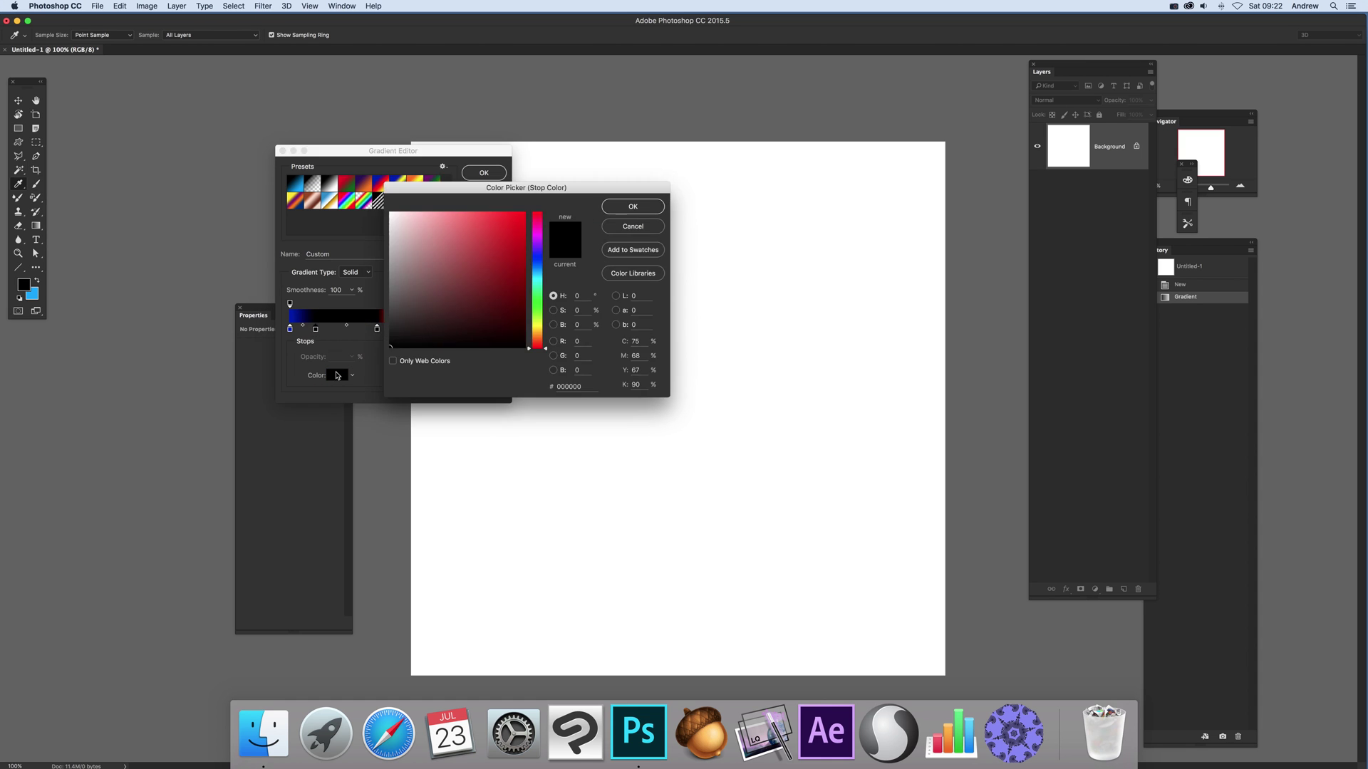
click(423, 274)
click(390, 213)
click(631, 207)
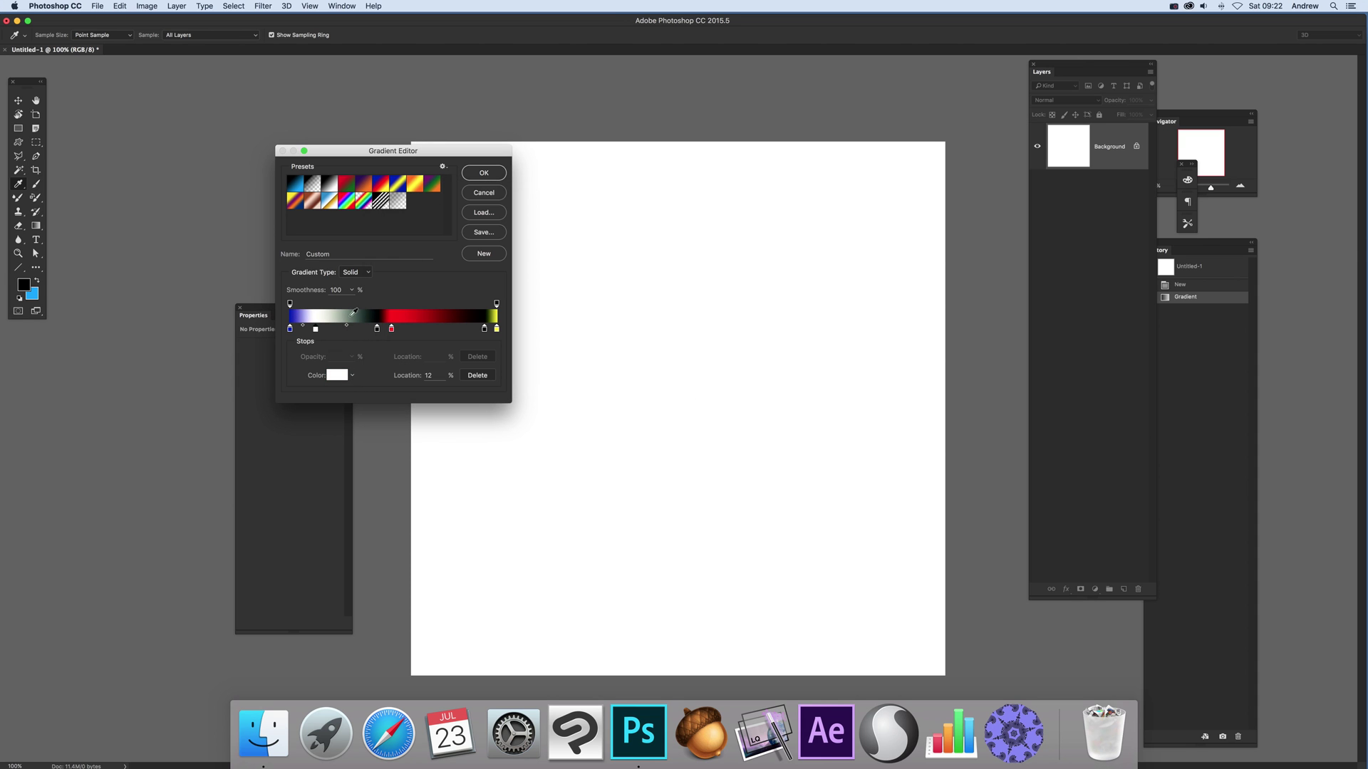
Adjust the midpoints to widen the red band and sharpen the black-to-red transition, then accept the gradient.
drag(346, 331, 321, 330)
click(481, 330)
drag(439, 328, 479, 327)
click(393, 330)
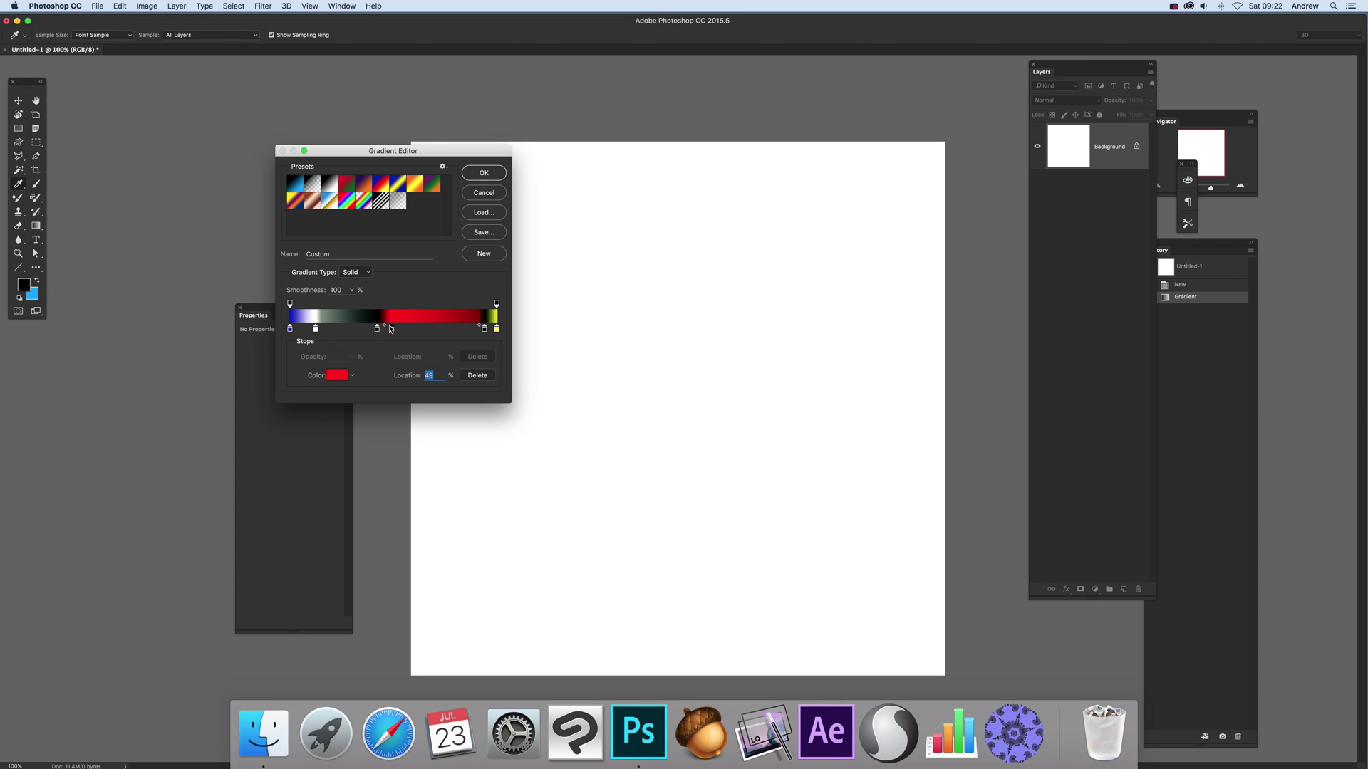
click(386, 327)
drag(388, 328, 390, 328)
click(484, 174)
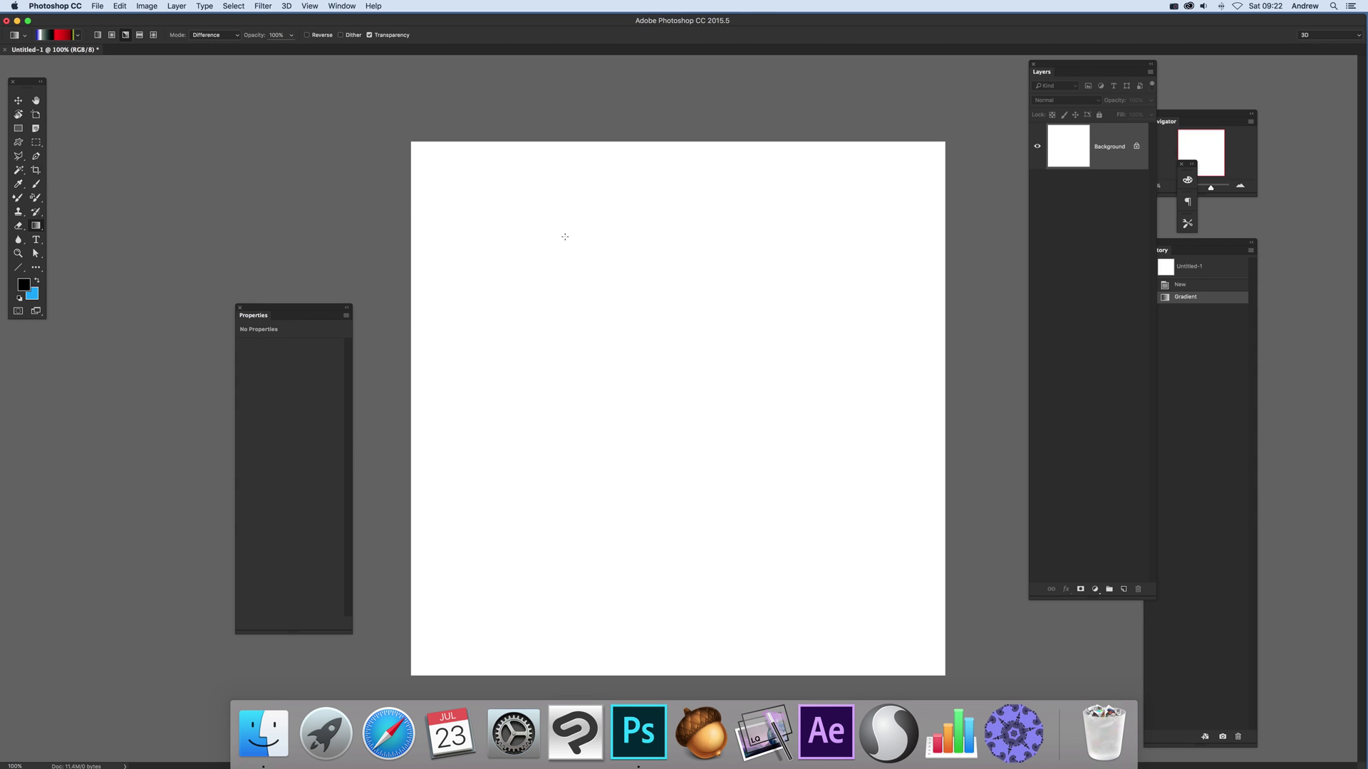
Drag about seventeen overlapping Difference-mode gradients across the canvas in varied directions.
drag(564, 236, 916, 489)
drag(832, 184, 753, 315)
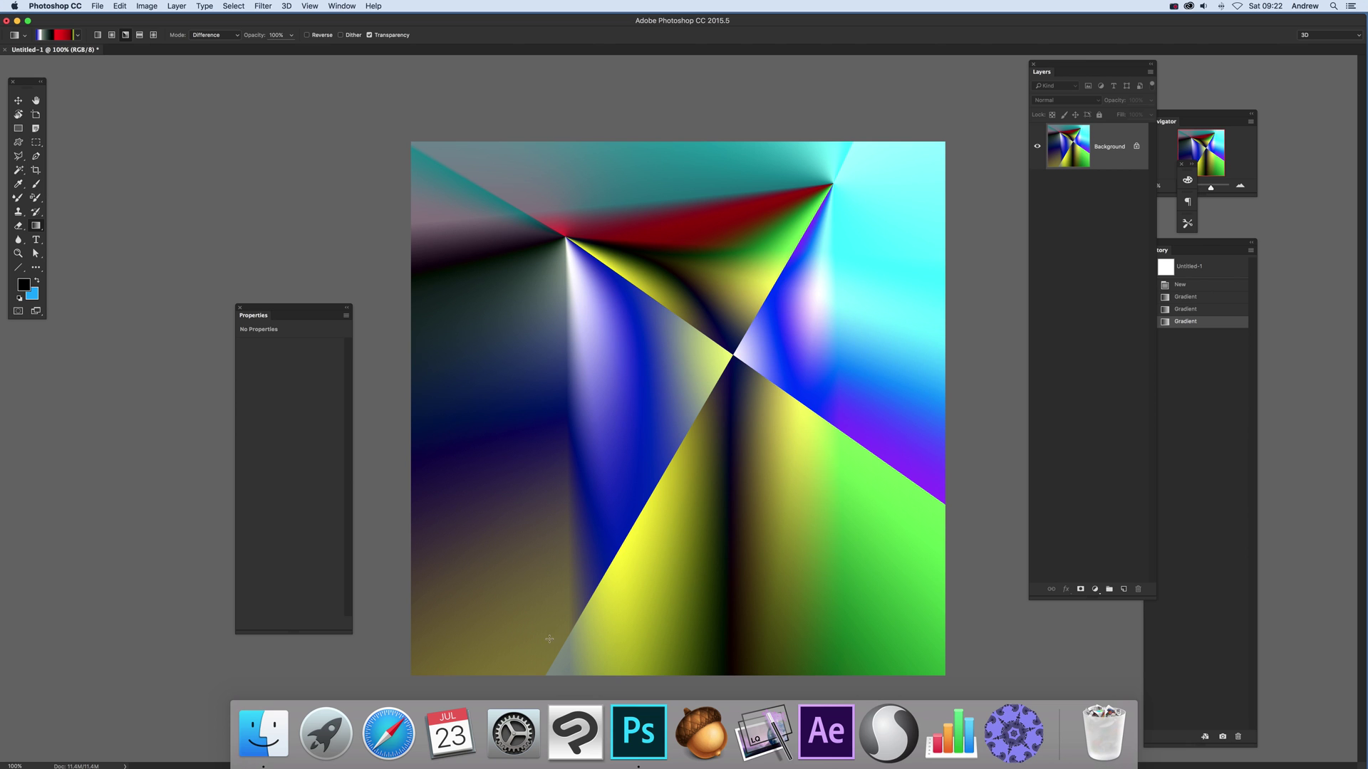
drag(472, 334, 940, 398)
drag(711, 206, 758, 597)
drag(582, 561, 656, 338)
drag(852, 561, 484, 401)
drag(481, 528, 884, 206)
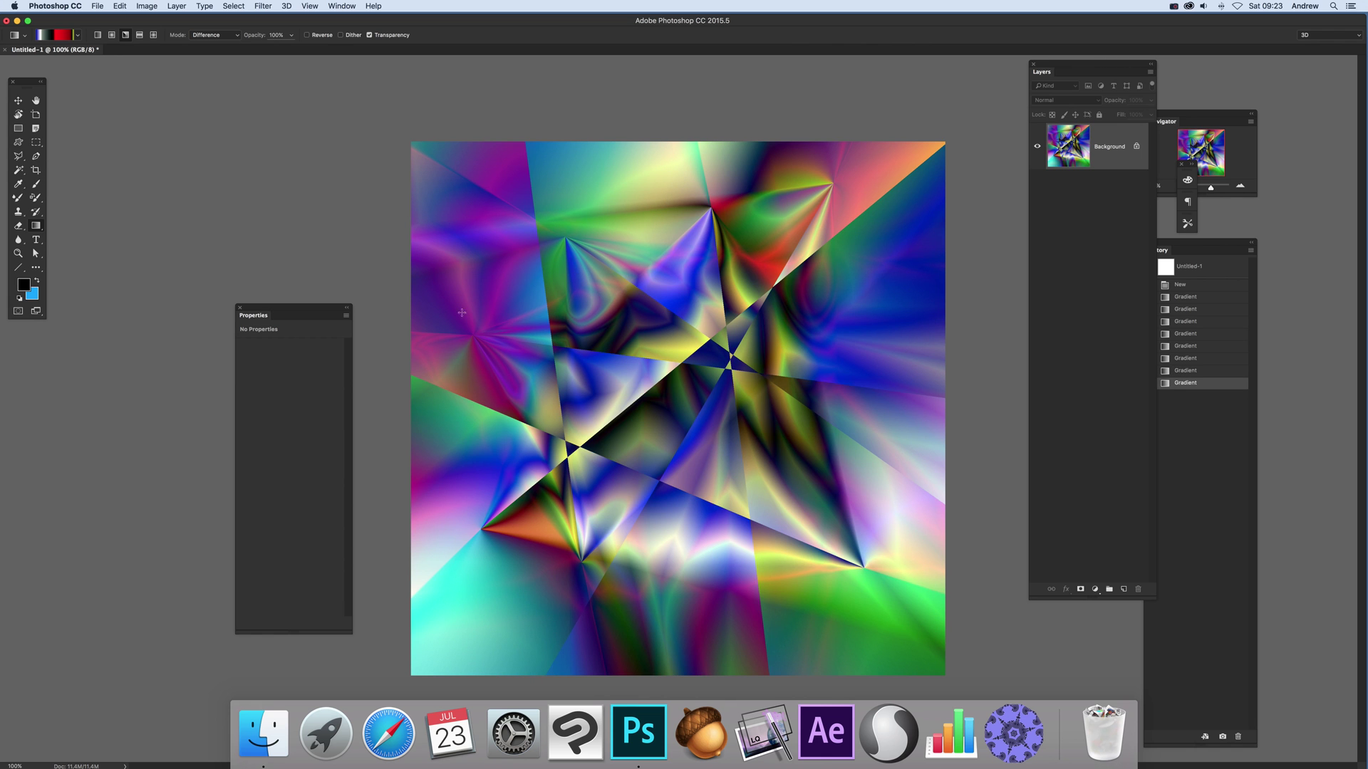
drag(502, 160, 458, 686)
drag(638, 648, 470, 611)
drag(903, 617, 966, 176)
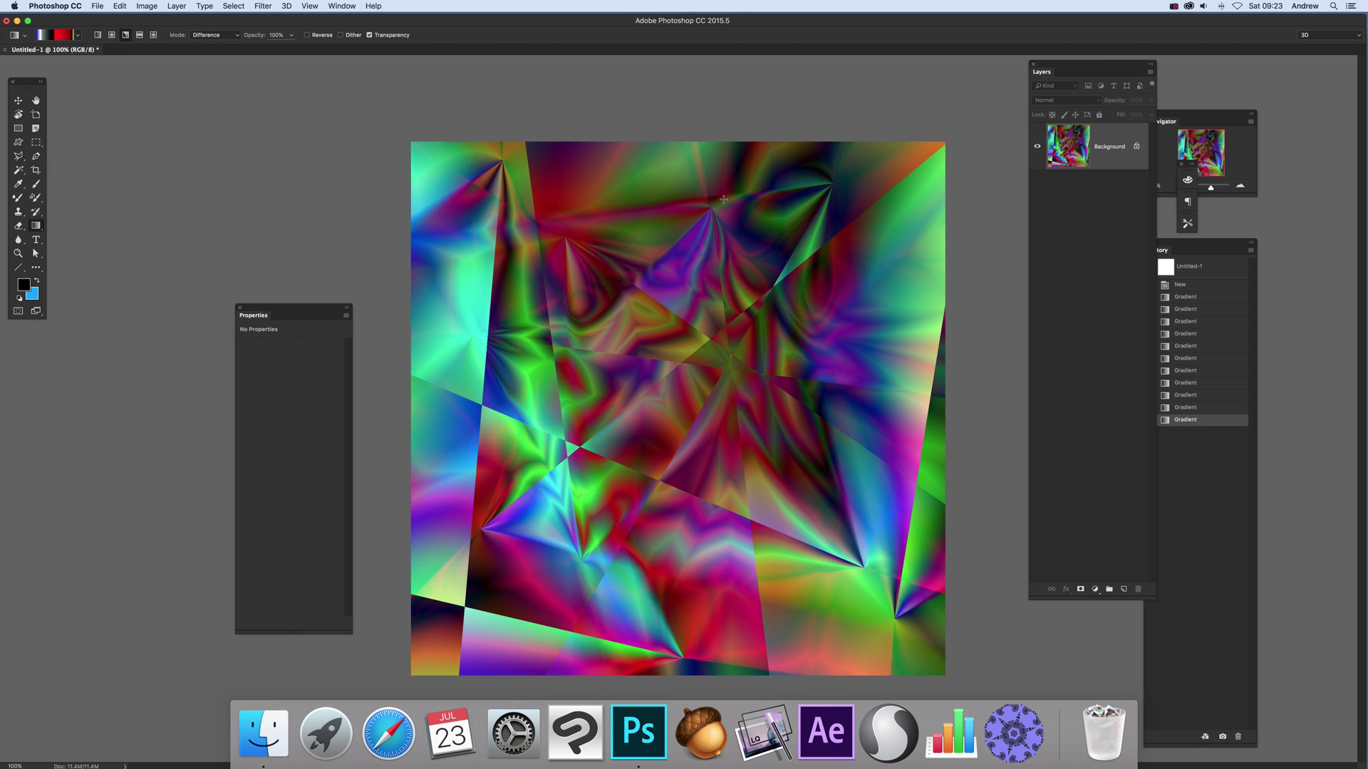
drag(713, 188, 948, 342)
drag(861, 188, 844, 390)
drag(470, 314, 926, 539)
drag(639, 534, 652, 267)
drag(582, 349, 644, 305)
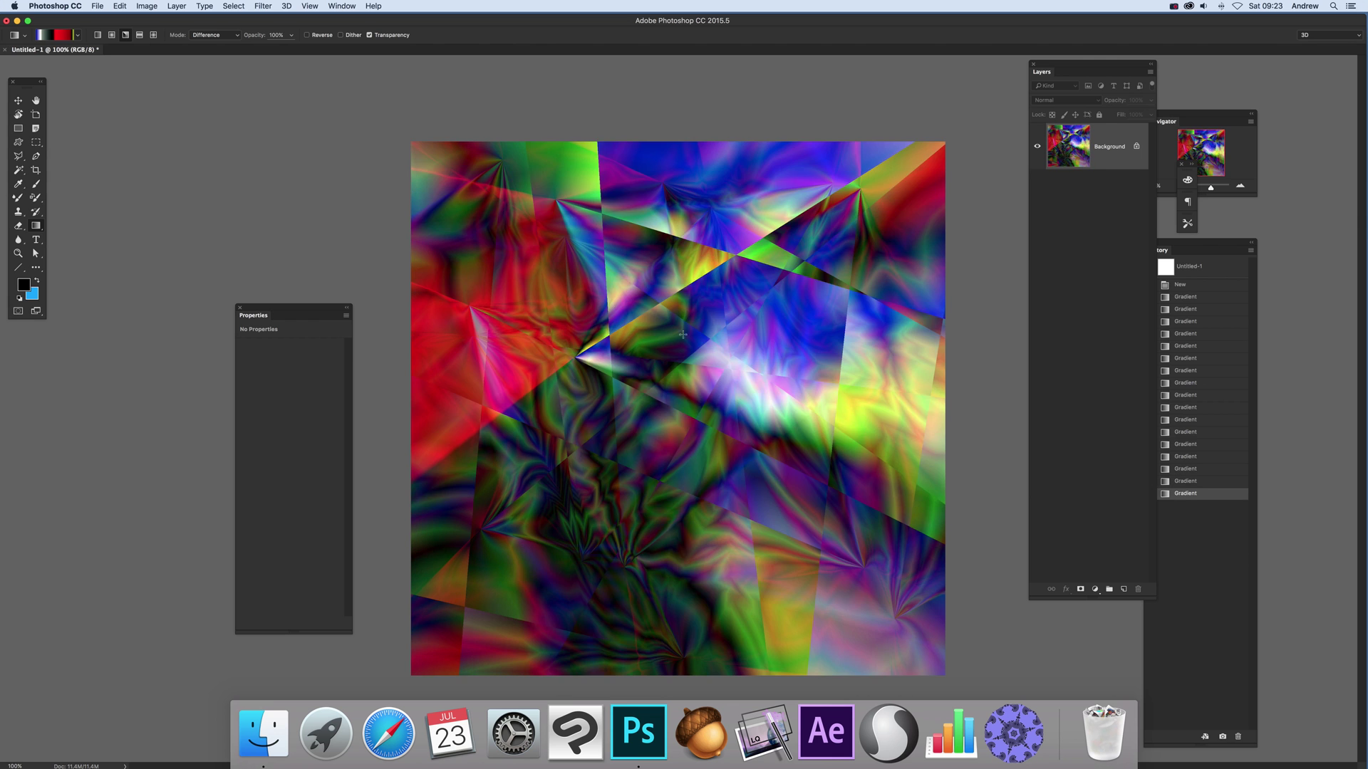
drag(638, 363, 691, 492)
drag(535, 530, 658, 279)
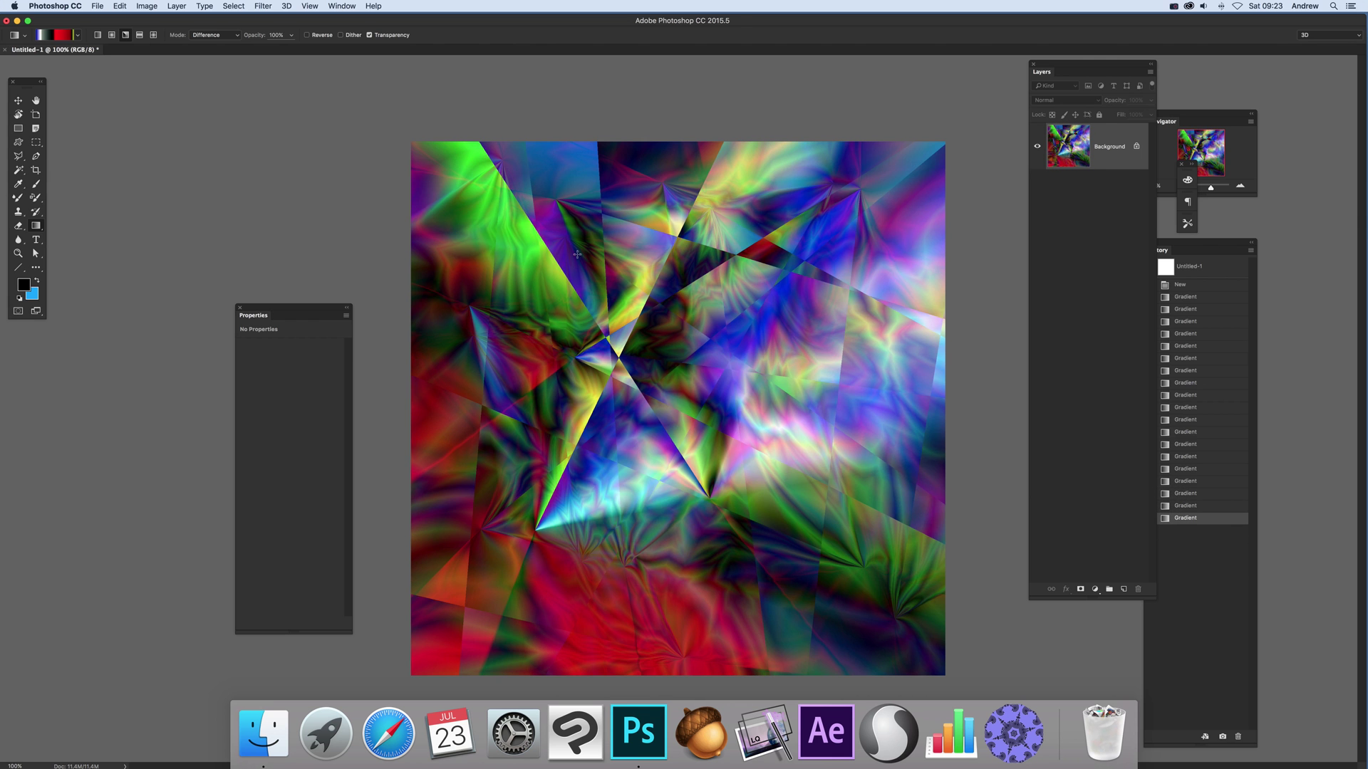
Apply Filter > Pixelate > Crystallize with a cell size of 122.
click(262, 6)
mouse_move(300, 177)
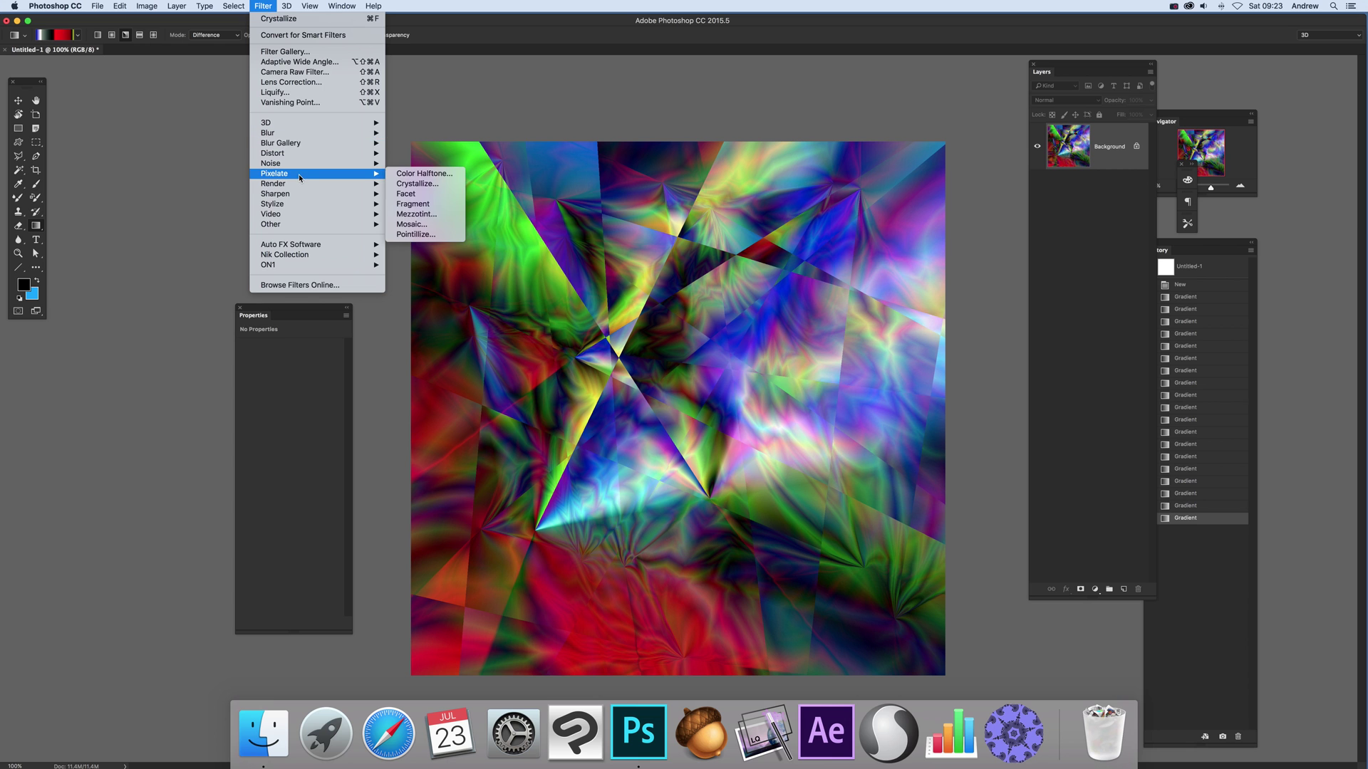
click(416, 184)
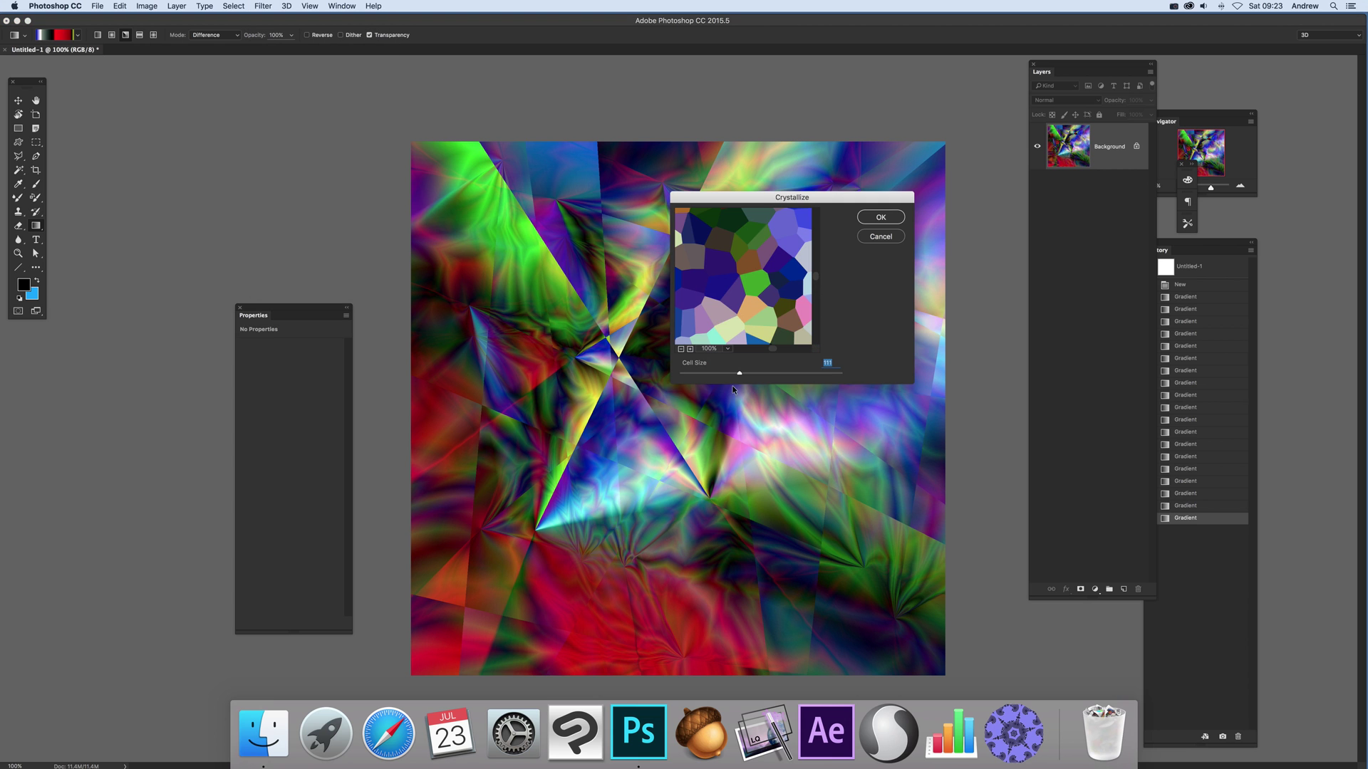
drag(739, 377, 745, 375)
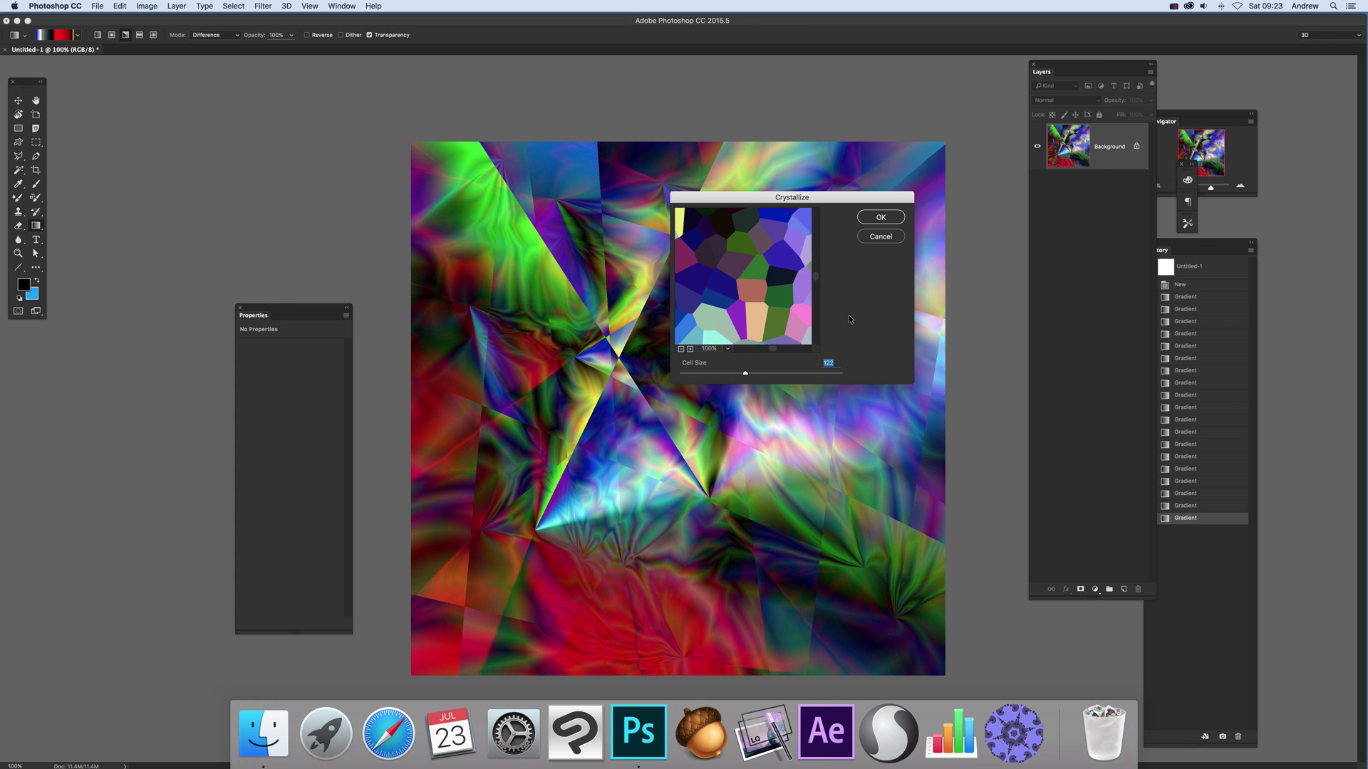
click(881, 216)
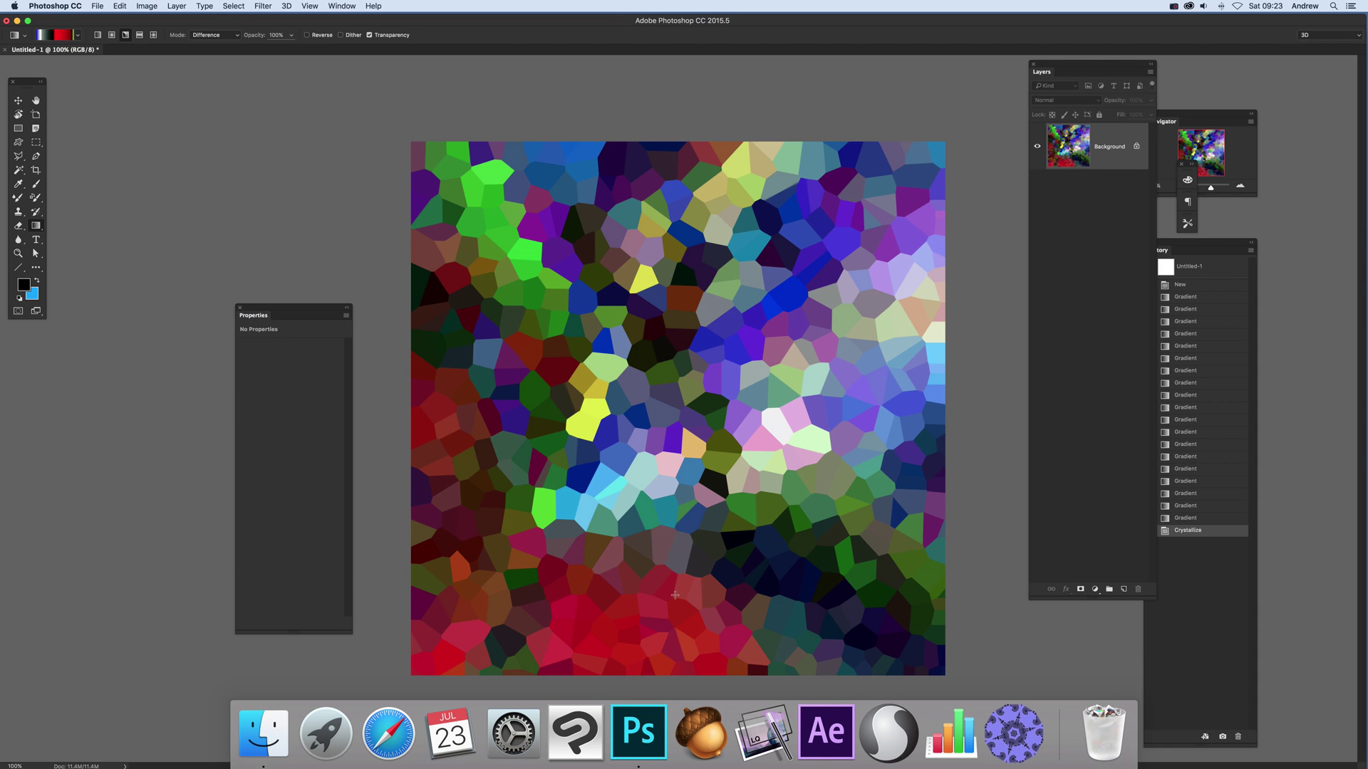
Apply a Black & White adjustment with Reds raised to 60 and Yellows brightened.
click(156, 10)
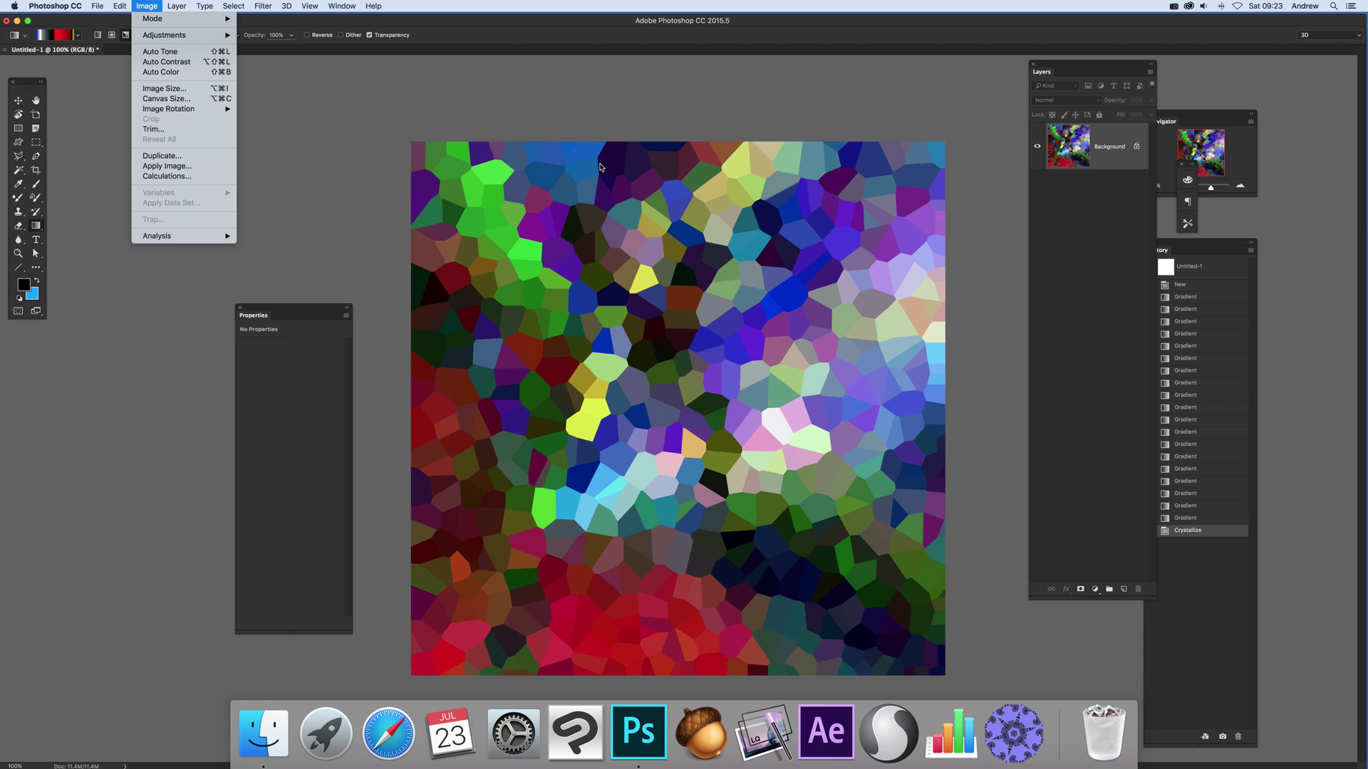
mouse_move(178, 41)
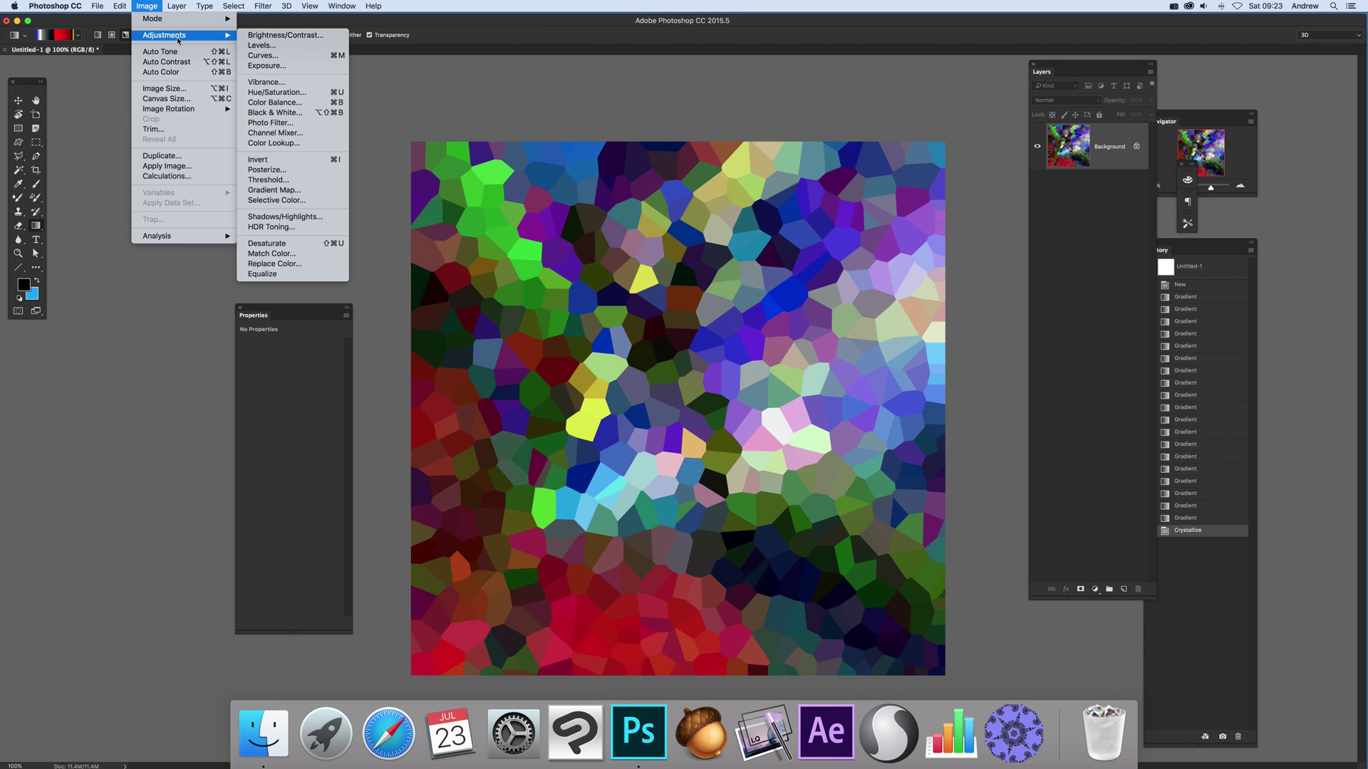
click(274, 113)
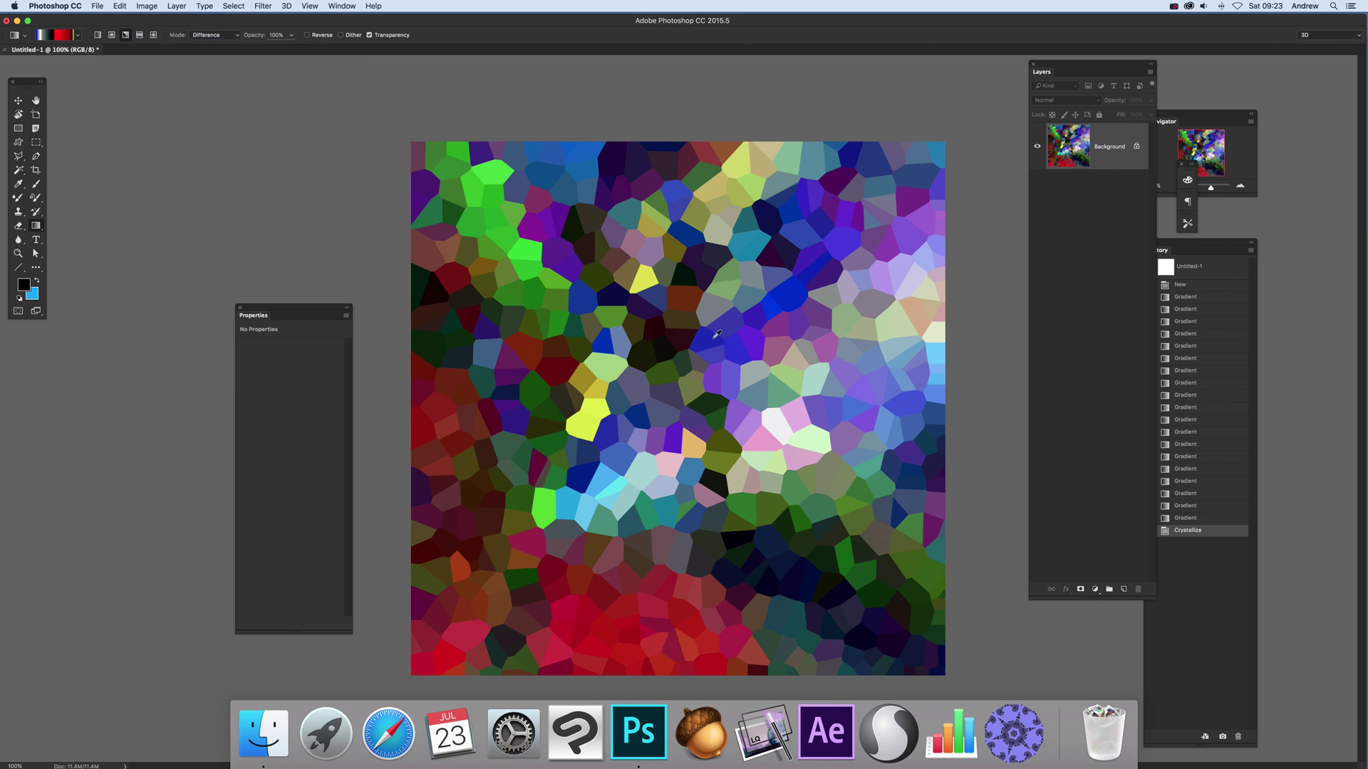
drag(1059, 342, 1037, 341)
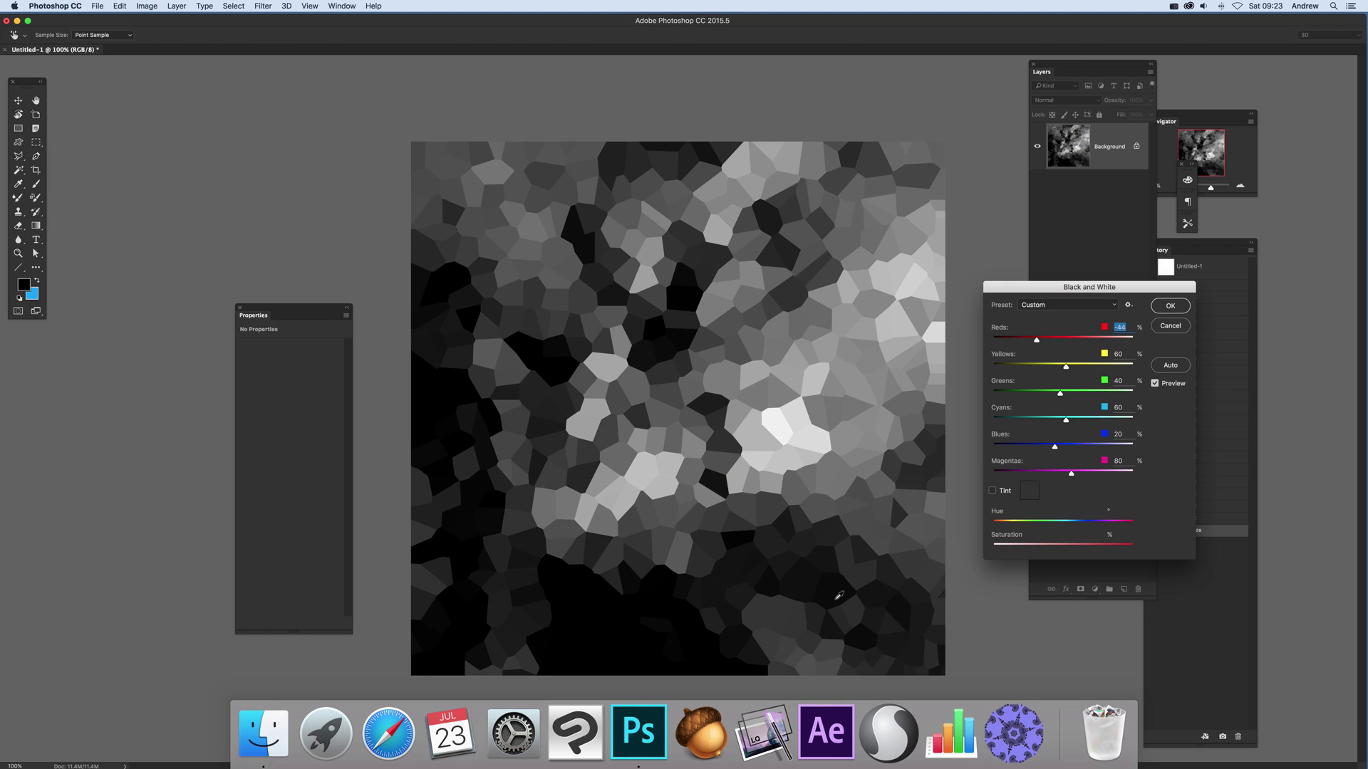
drag(1036, 341, 1067, 368)
click(1169, 305)
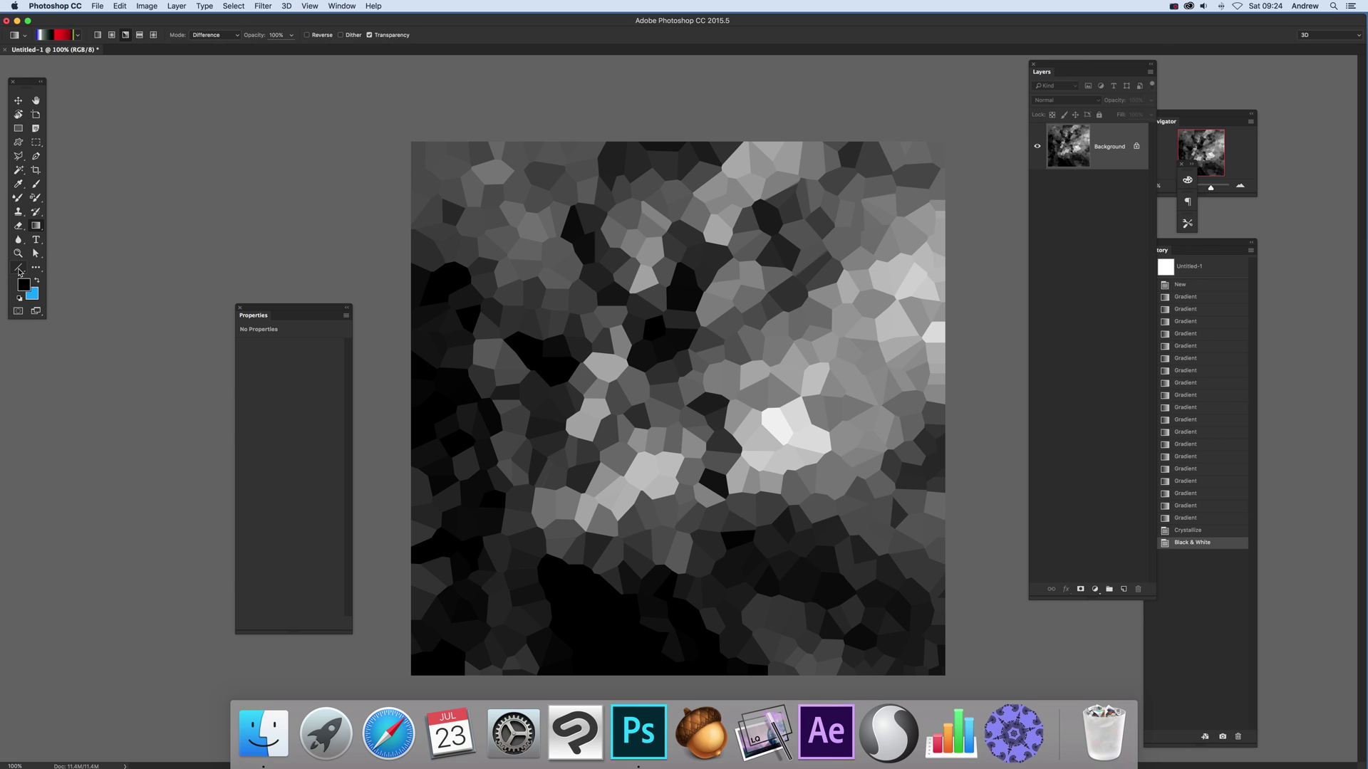
With the Line tool, draw five black lines crossing the crystal pattern edge to edge.
drag(18, 267, 64, 295)
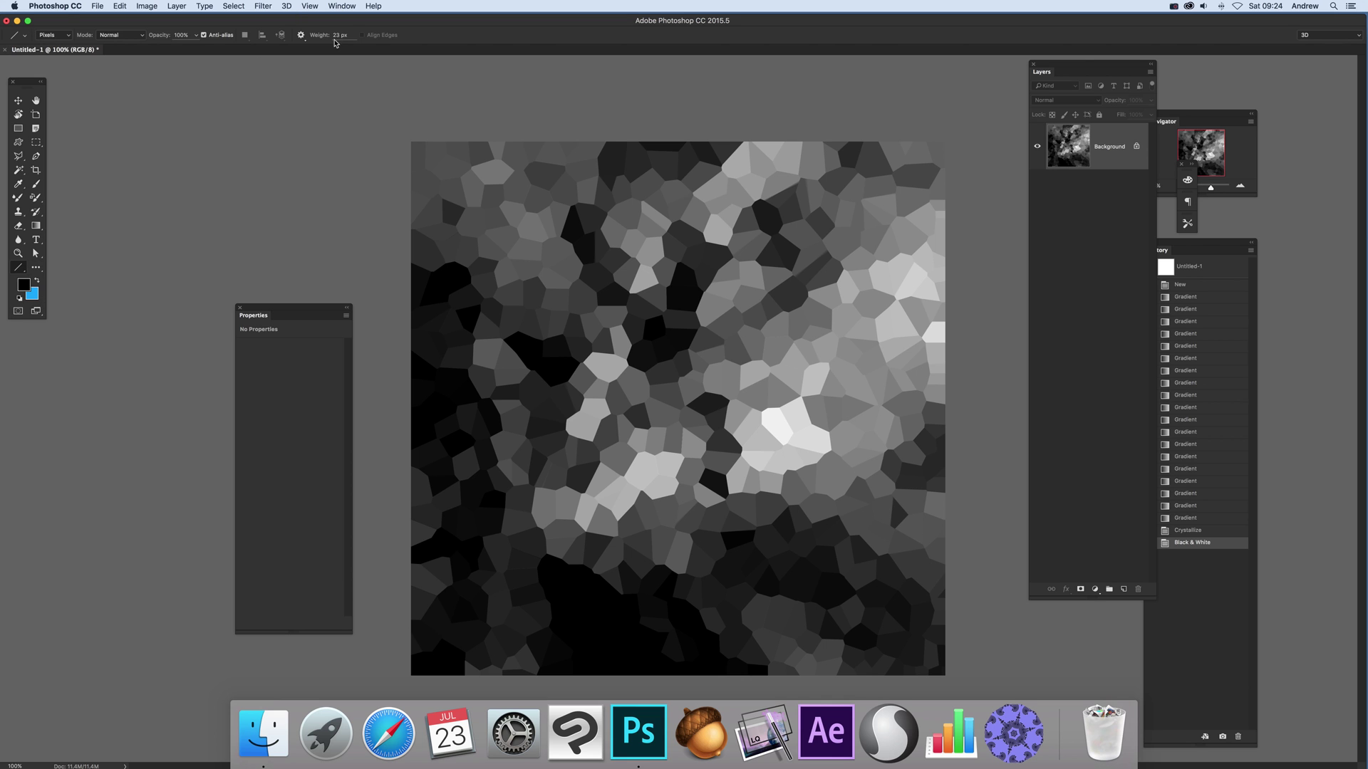
drag(761, 134, 661, 673)
mouse_move(408, 293)
mouse_down()
mouse_move(951, 356)
mouse_move(976, 390)
mouse_up()
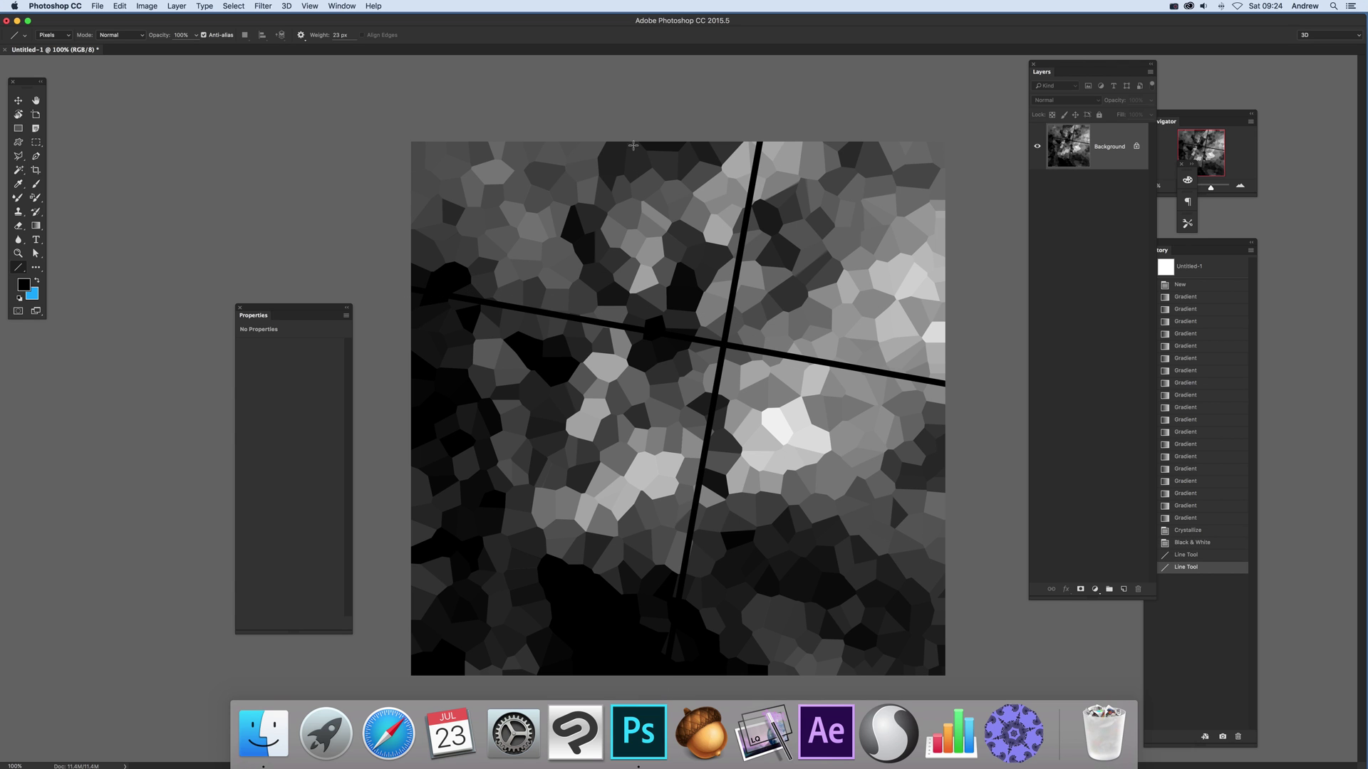
drag(581, 122, 533, 688)
drag(402, 451, 554, 452)
mouse_move(747, 211)
mouse_down()
mouse_move(992, 142)
mouse_move(963, 156)
mouse_up()
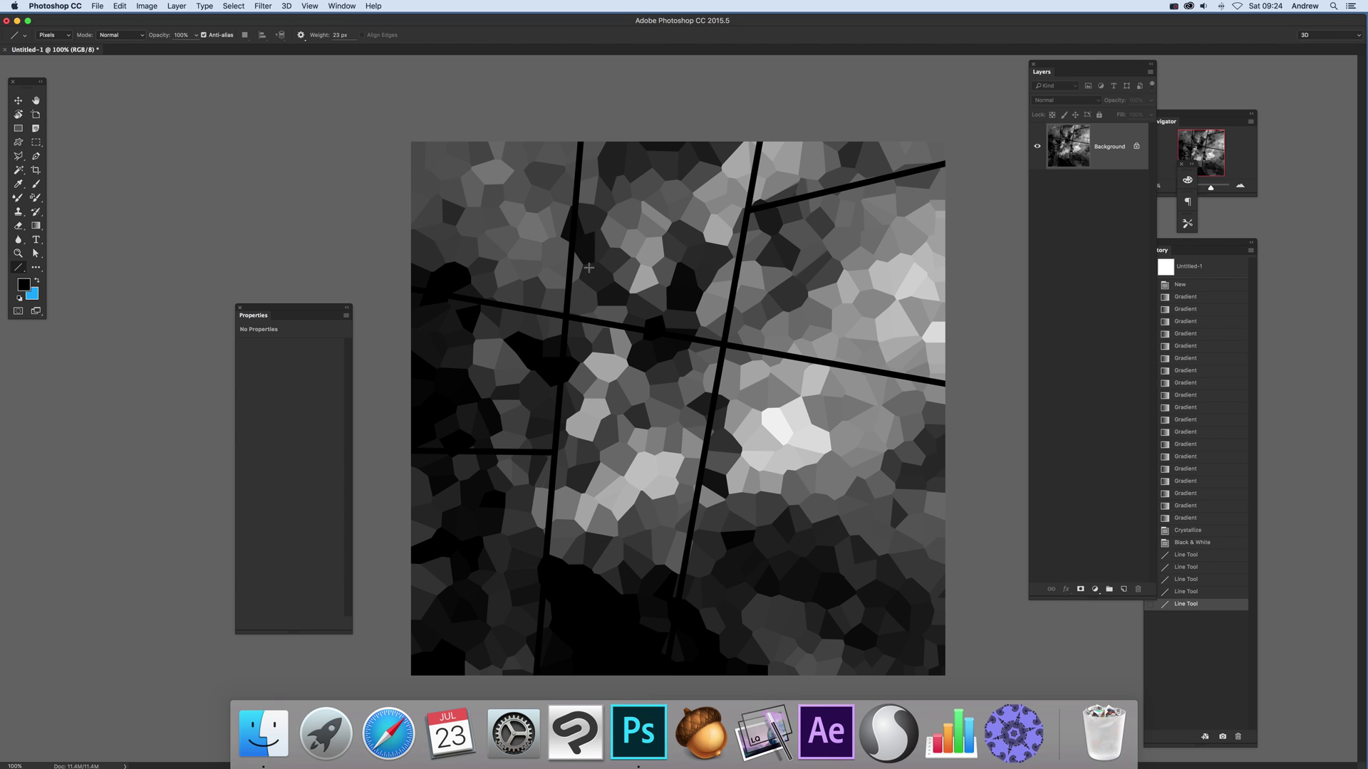
Set the line weight to 50 px and draw three thick lines, including a long diagonal and one across the lower half.
click(340, 35)
text(50)
drag(510, 118, 970, 570)
mouse_move(406, 145)
mouse_down()
mouse_move(573, 670)
mouse_move(560, 637)
mouse_up()
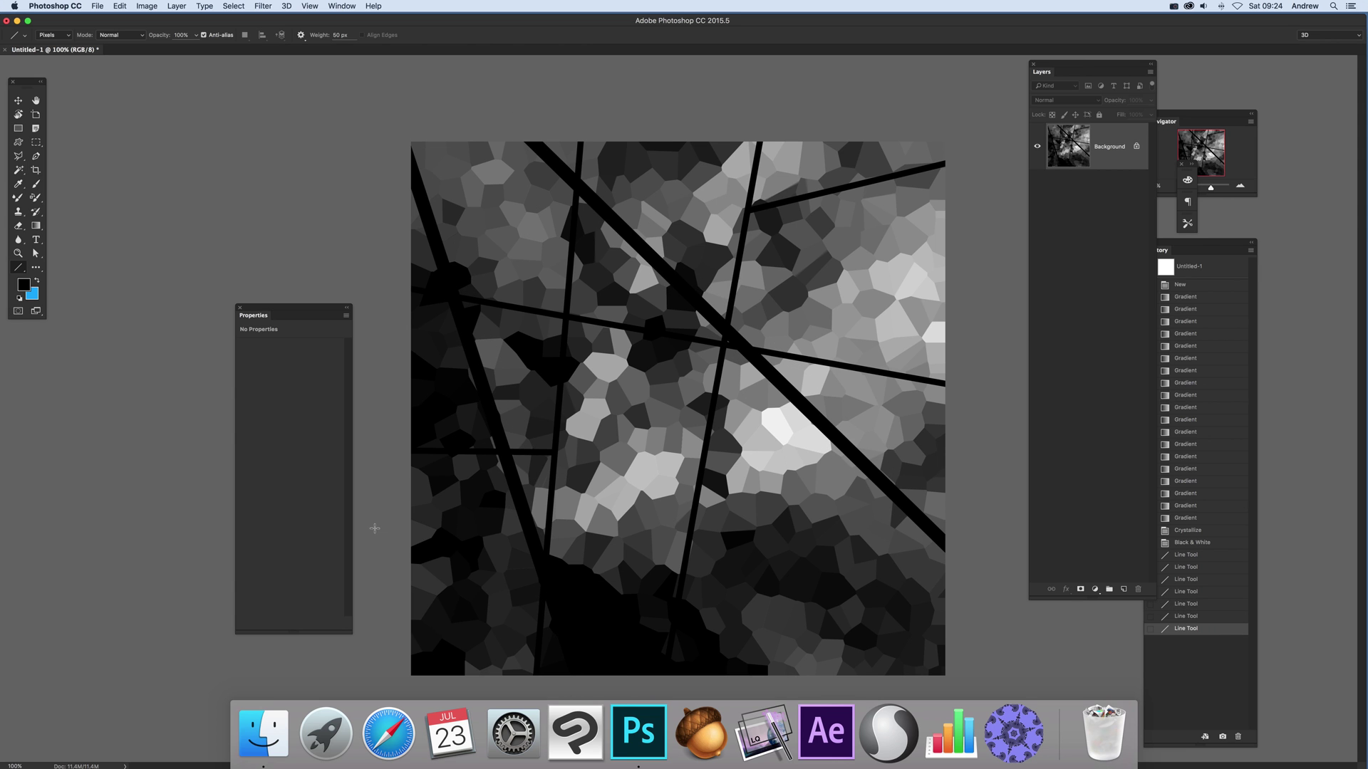
mouse_move(386, 528)
mouse_down()
mouse_move(895, 503)
mouse_move(990, 466)
mouse_up()
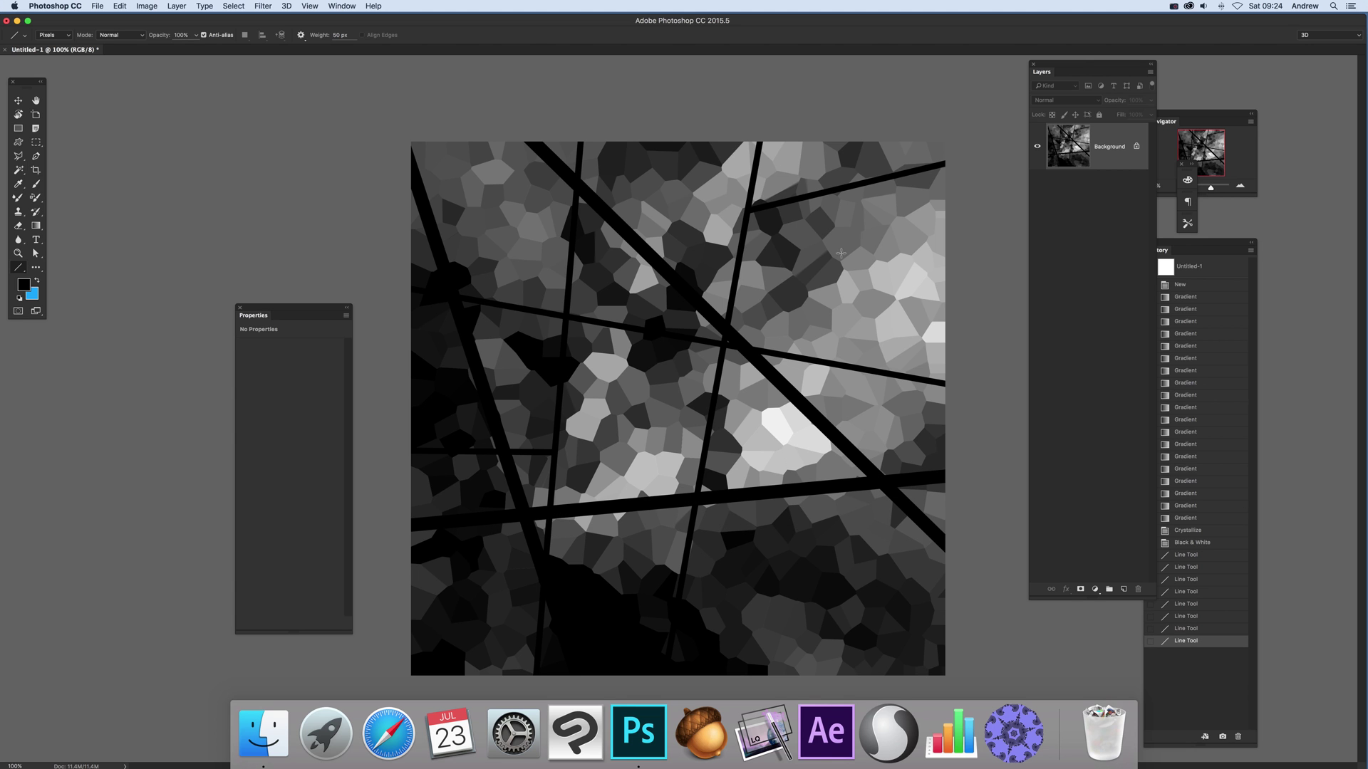
Create a 3D plane via 3D > New Mesh from Layer > Depth Map to > Plane, then switch to the Move tool.
click(286, 6)
mouse_move(324, 114)
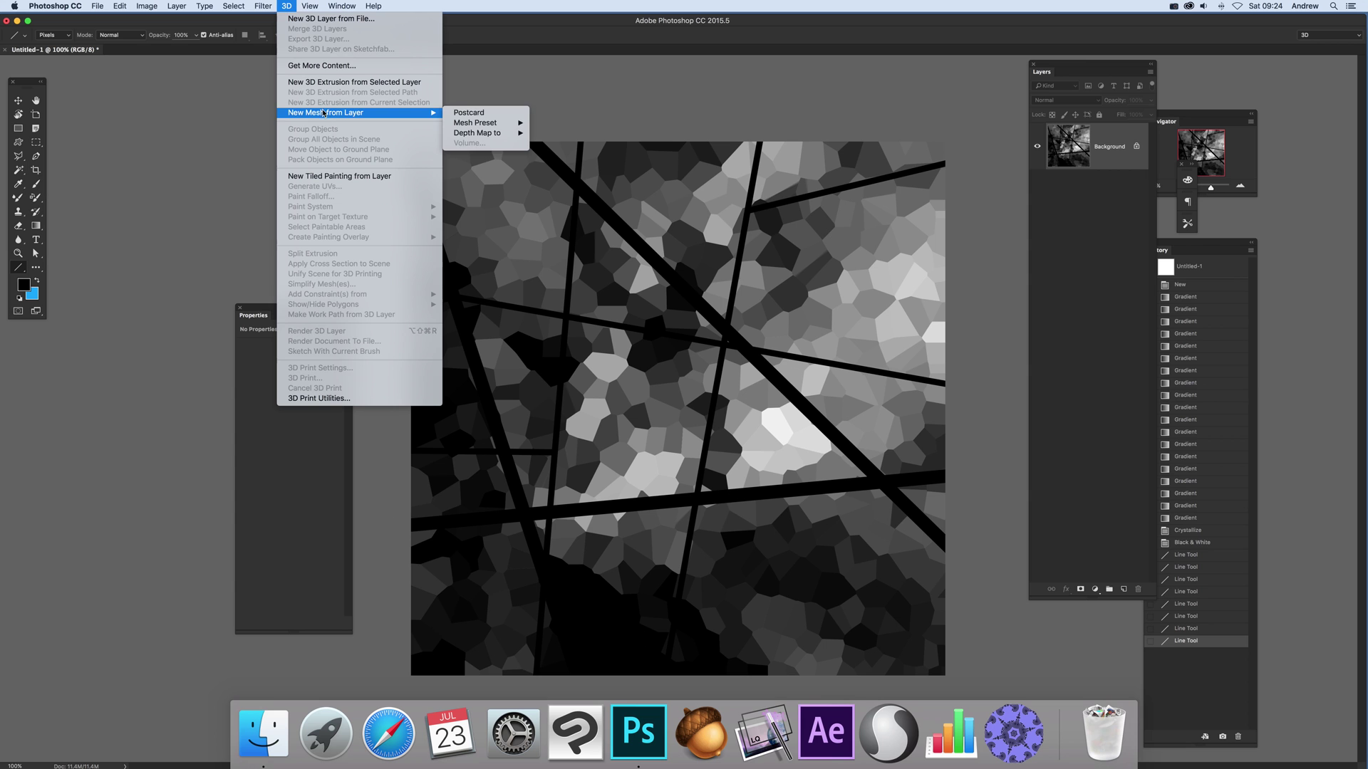
mouse_move(492, 134)
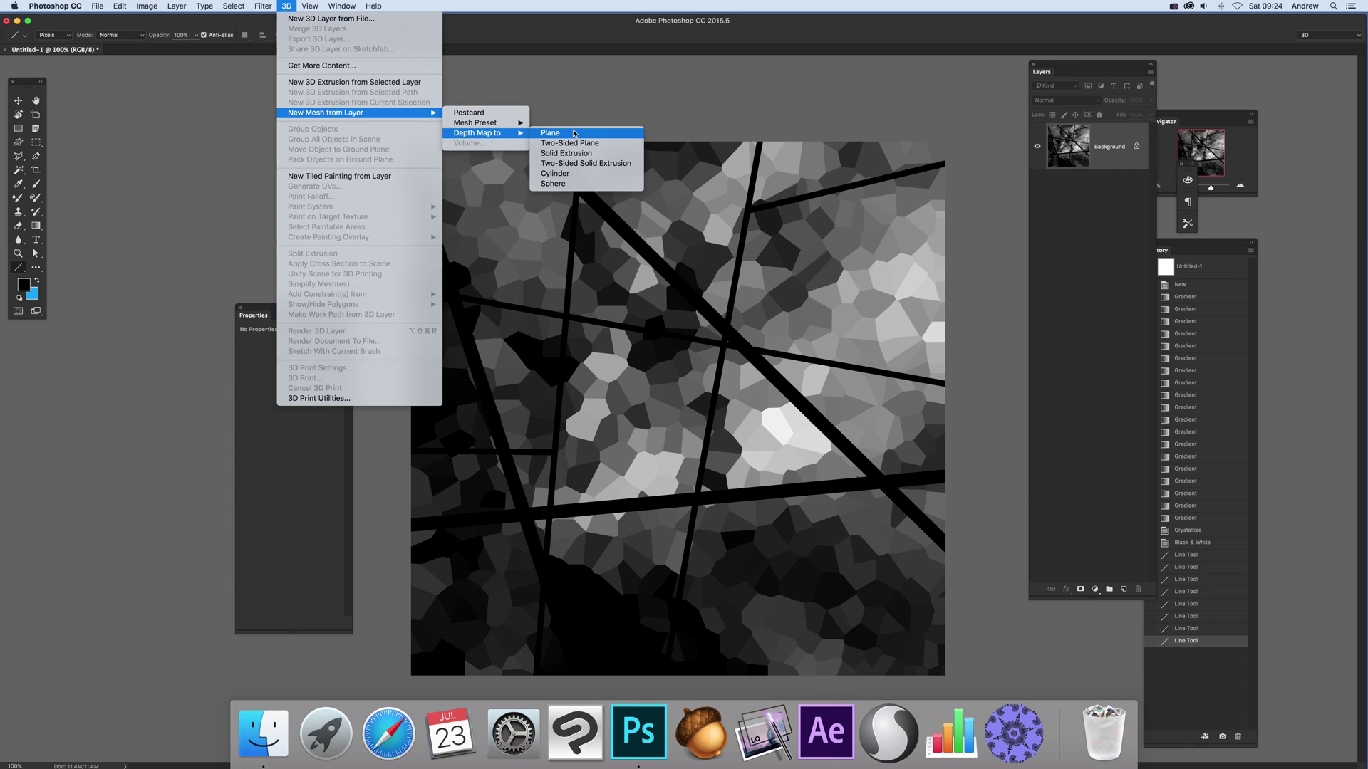
click(367, 146)
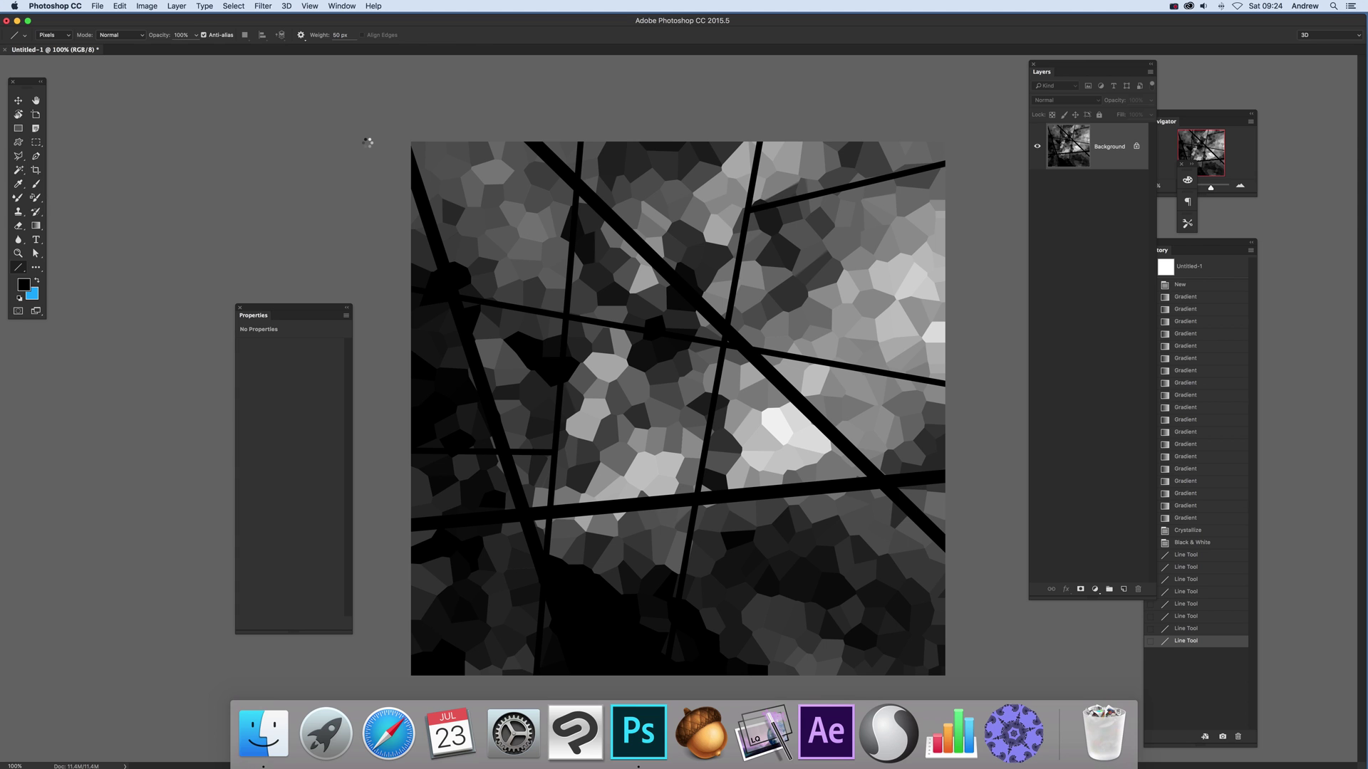
key(v)
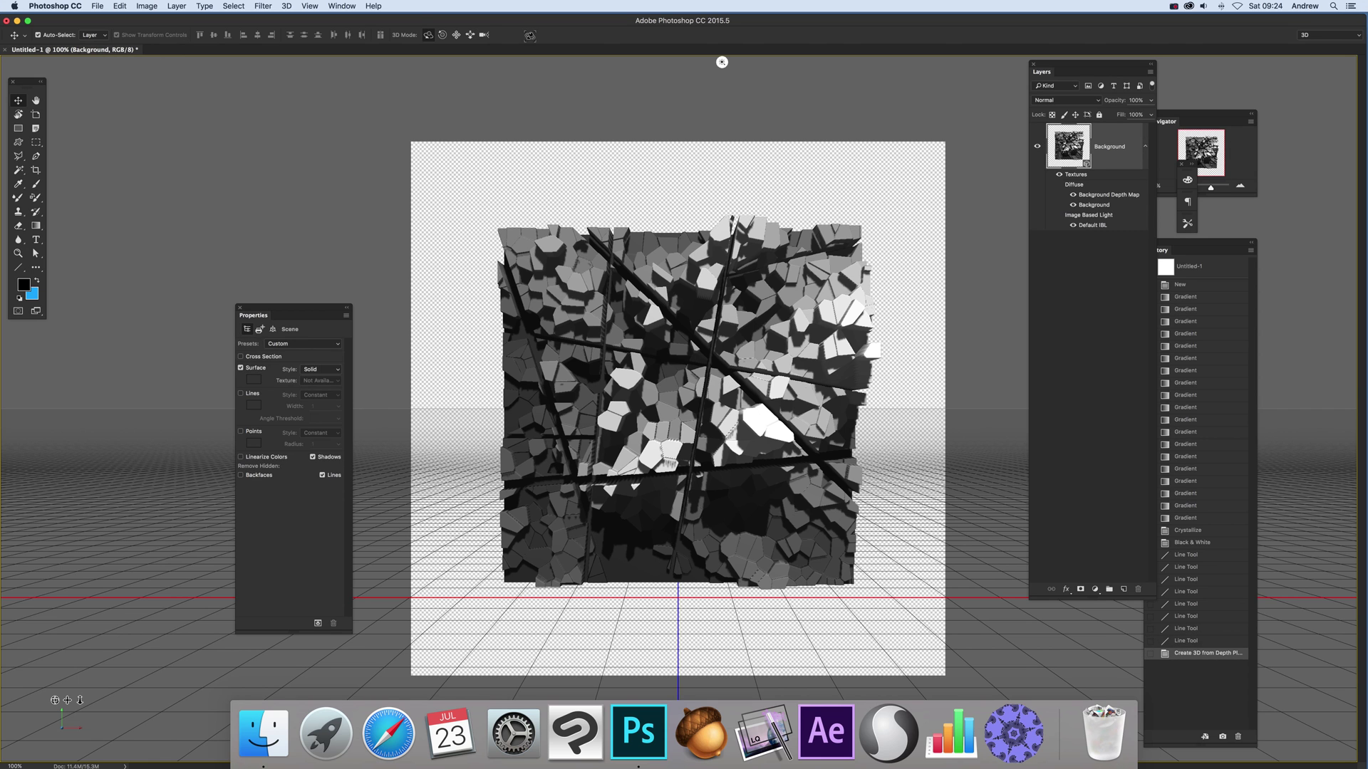
Orbit the mesh to a low front view and slide the camera in close to the blocks.
drag(679, 169, 482, 122)
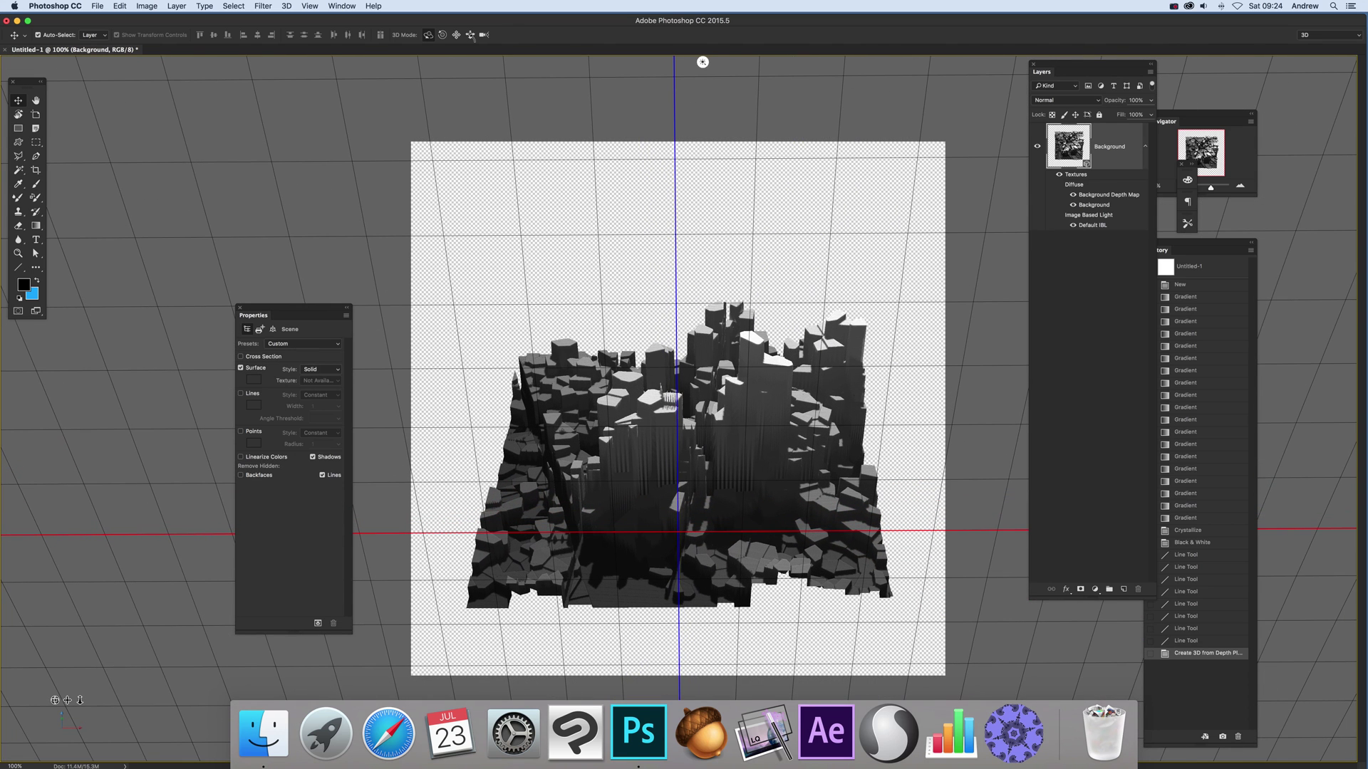
click(470, 35)
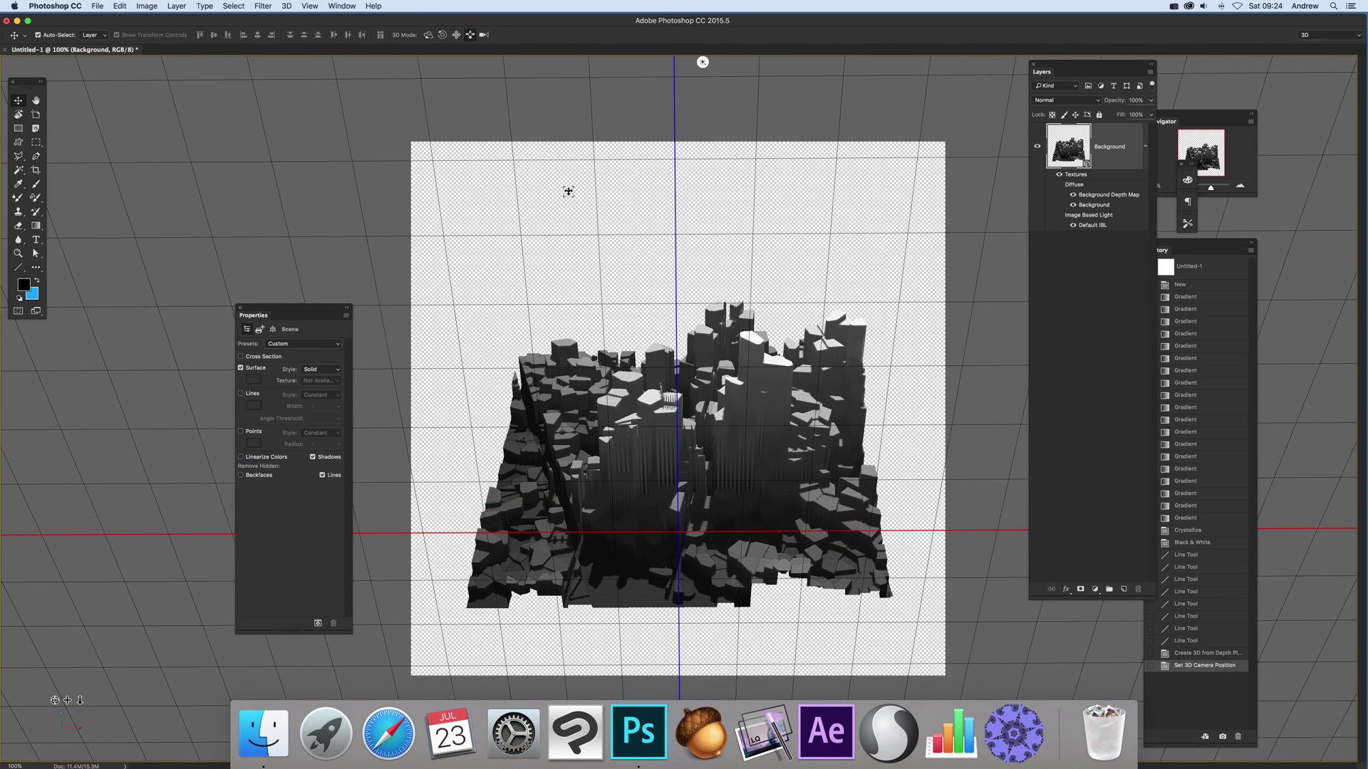
drag(728, 349, 714, 701)
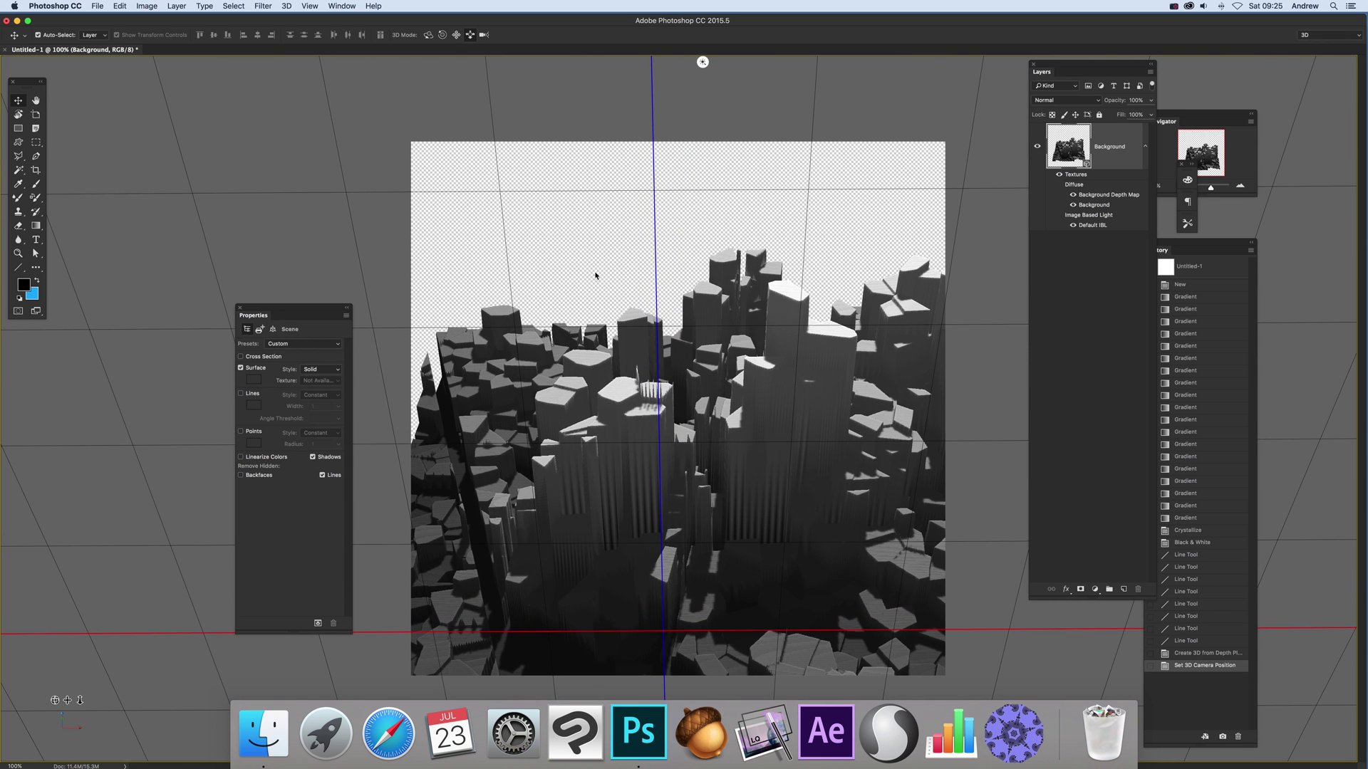
drag(613, 273, 619, 320)
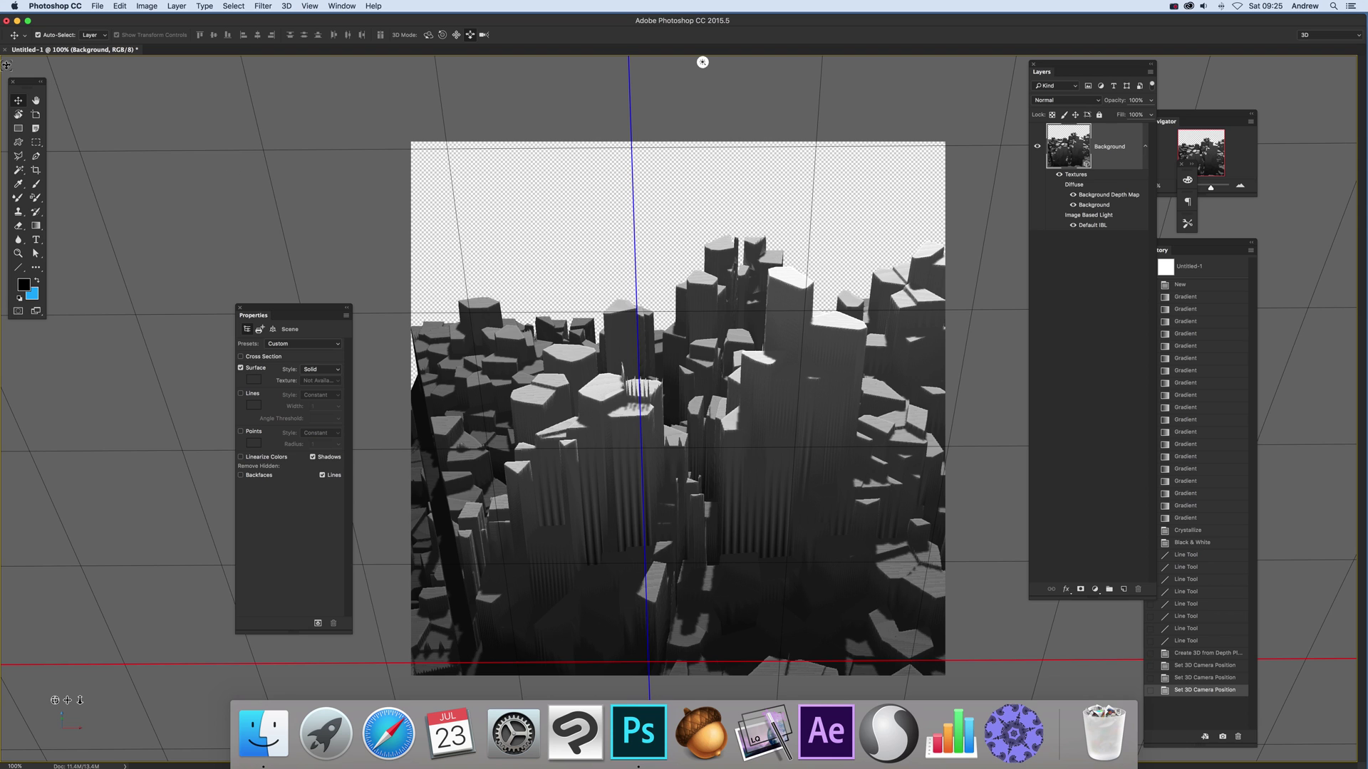
click(38, 227)
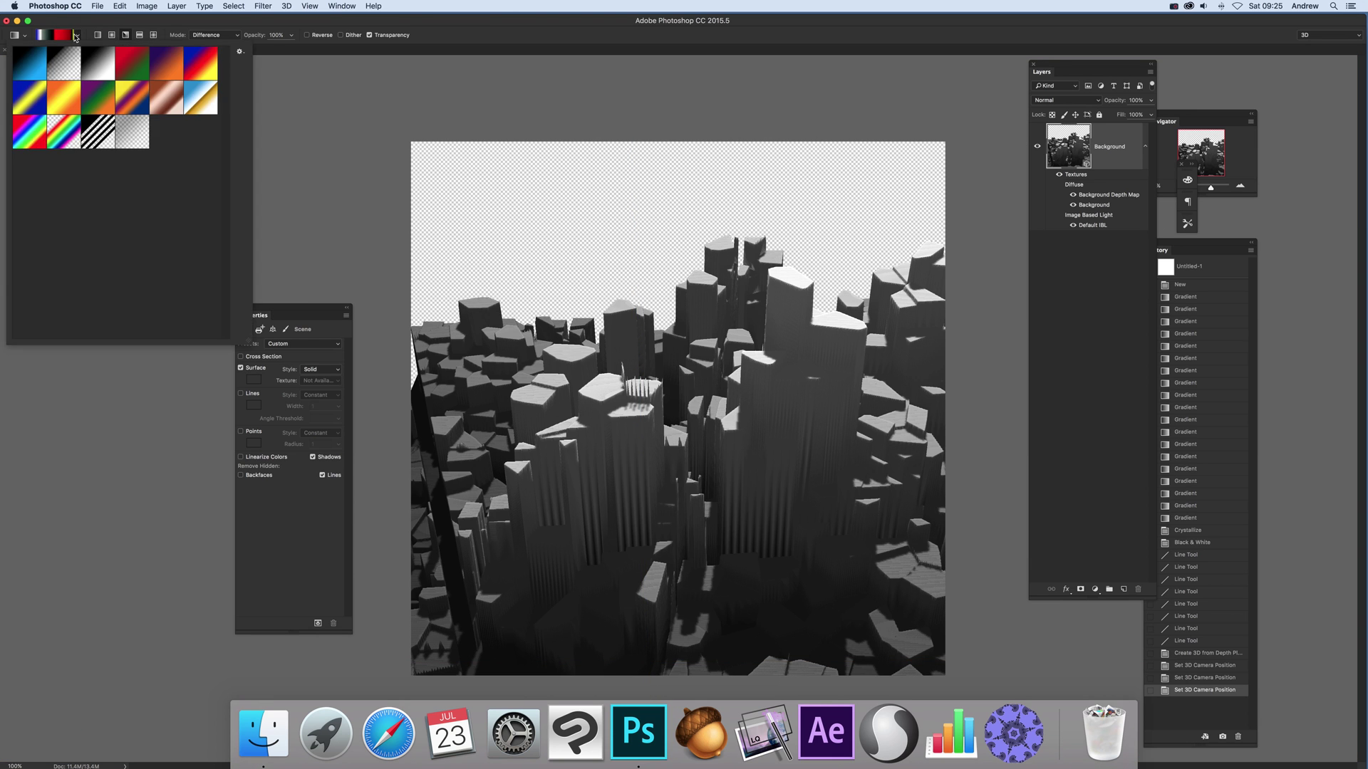
Fill a new Layer 1 with a vertical linear blue-to-yellow gradient, replacing an accidental angle gradient.
click(200, 100)
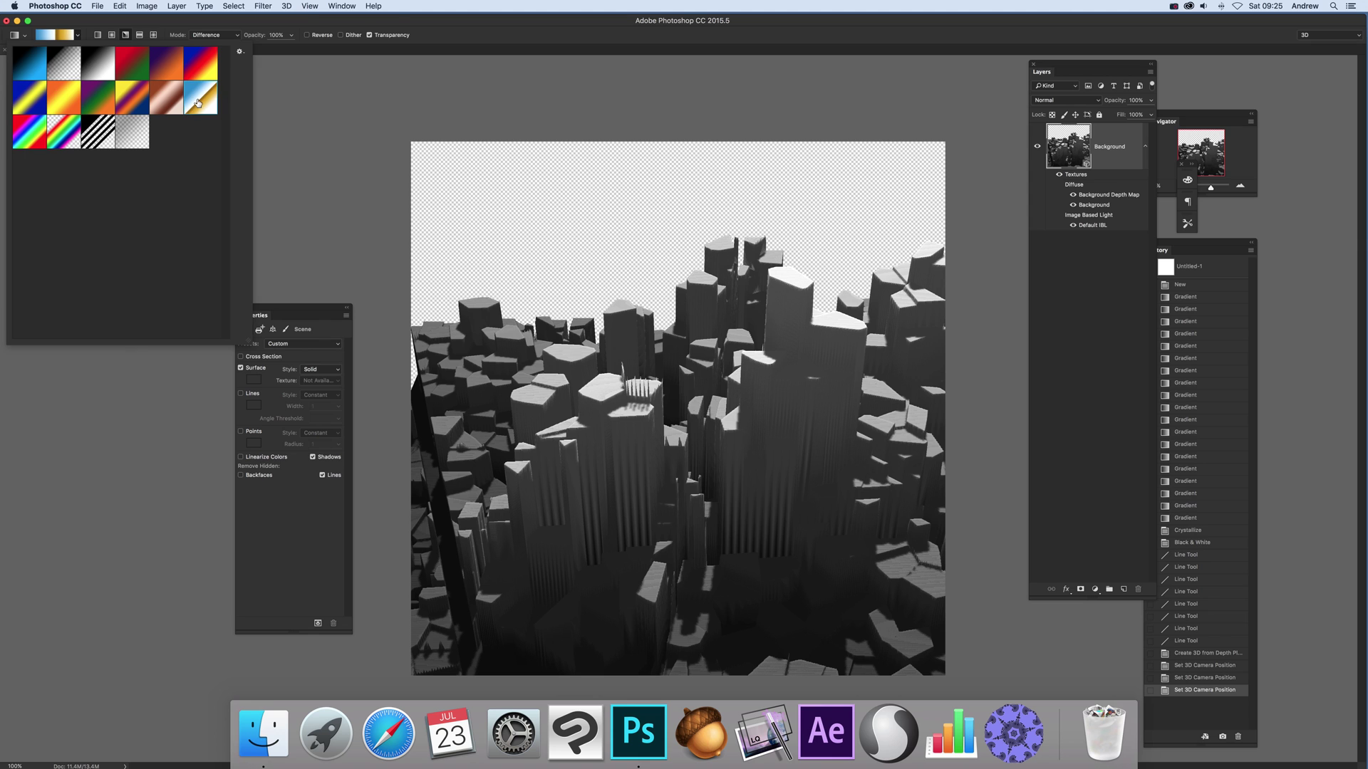
click(307, 27)
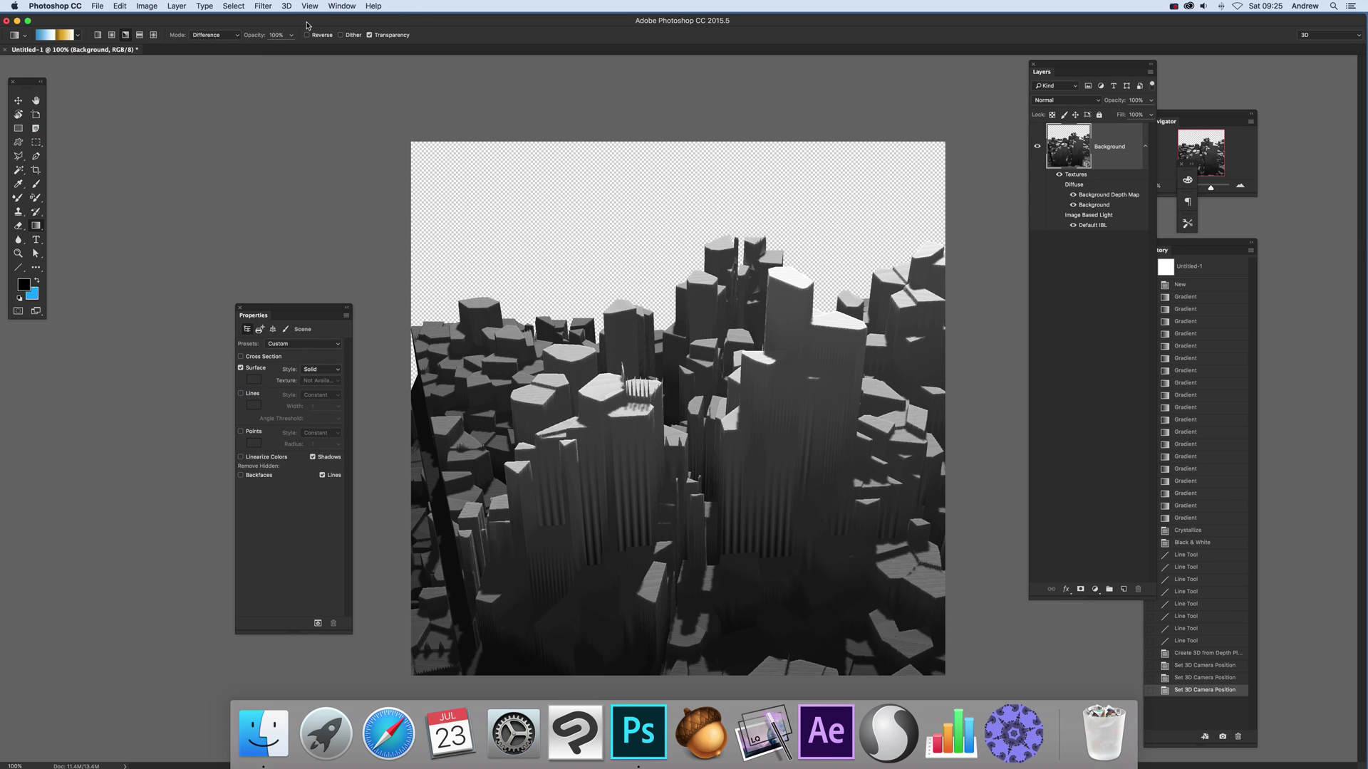
click(166, 8)
mouse_move(214, 19)
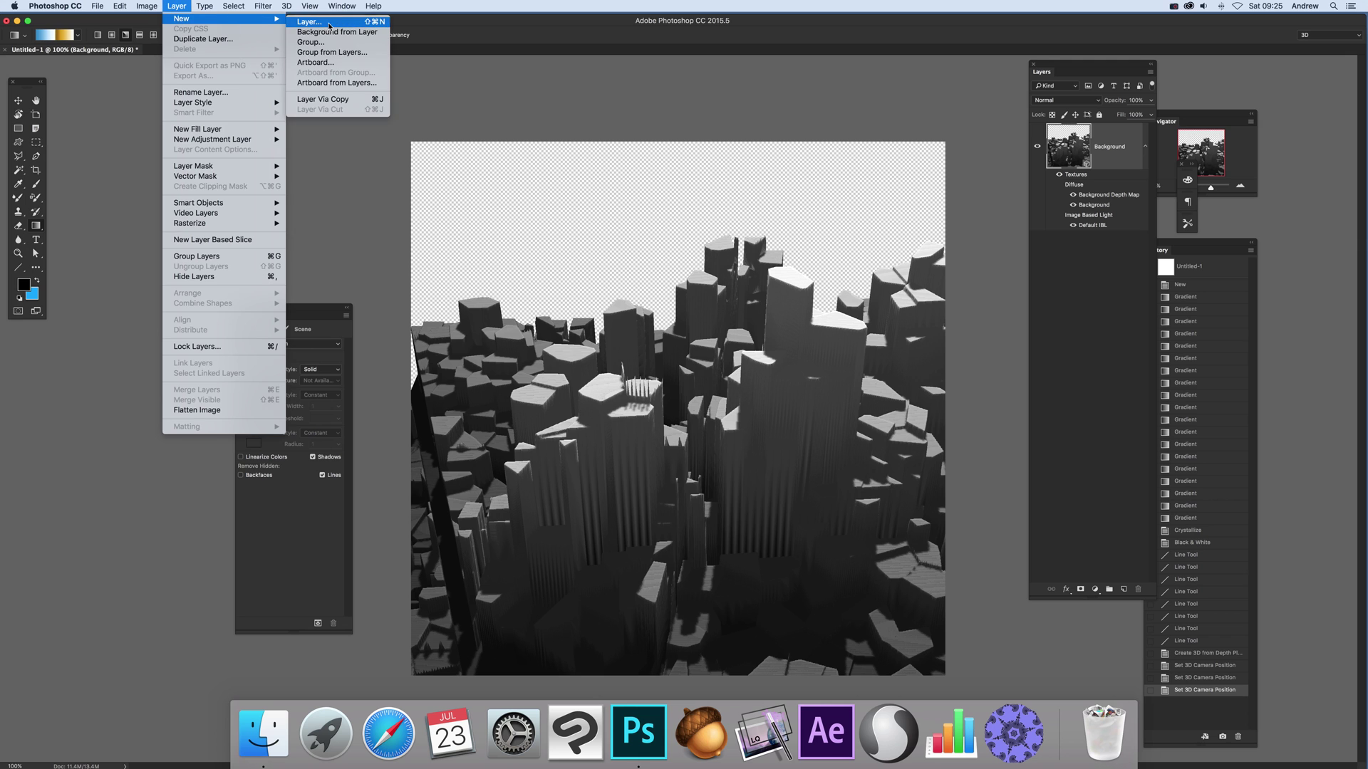
click(330, 24)
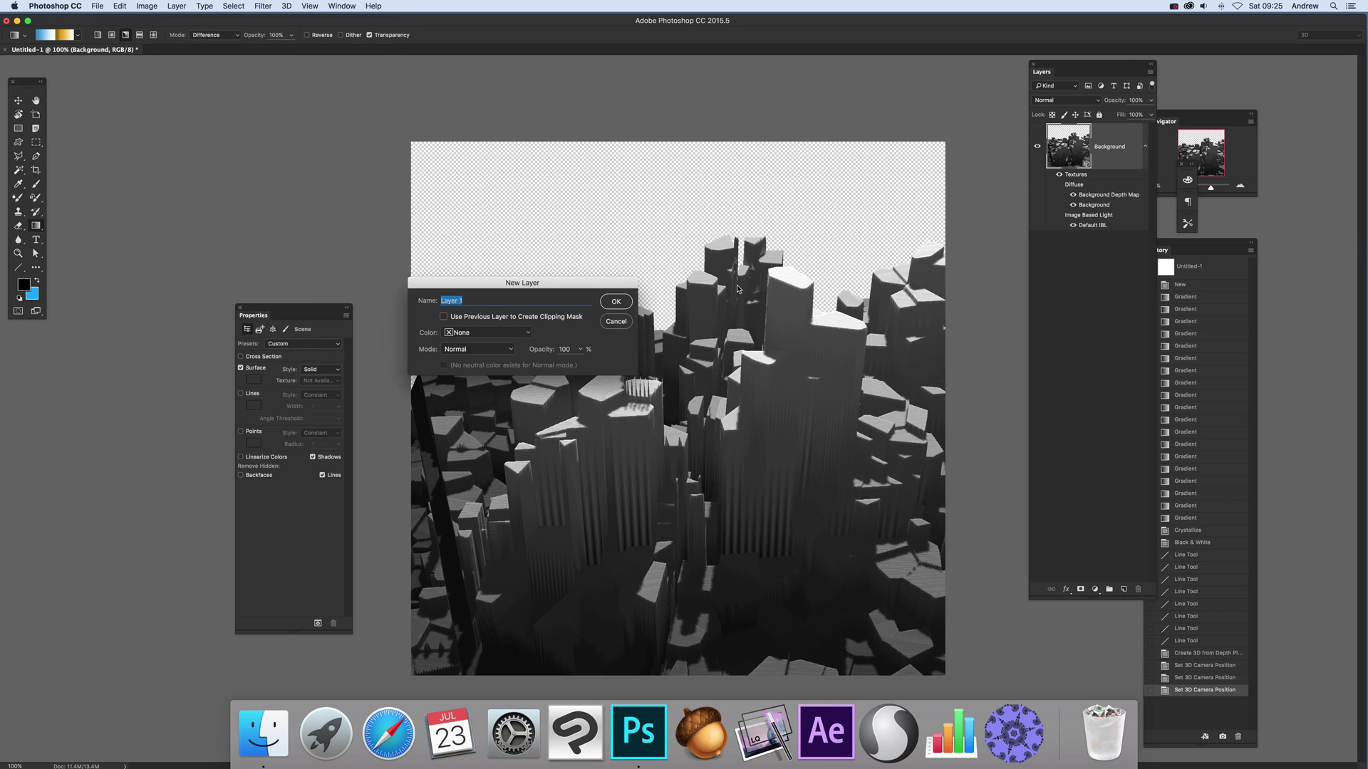
click(617, 302)
drag(653, 172, 674, 576)
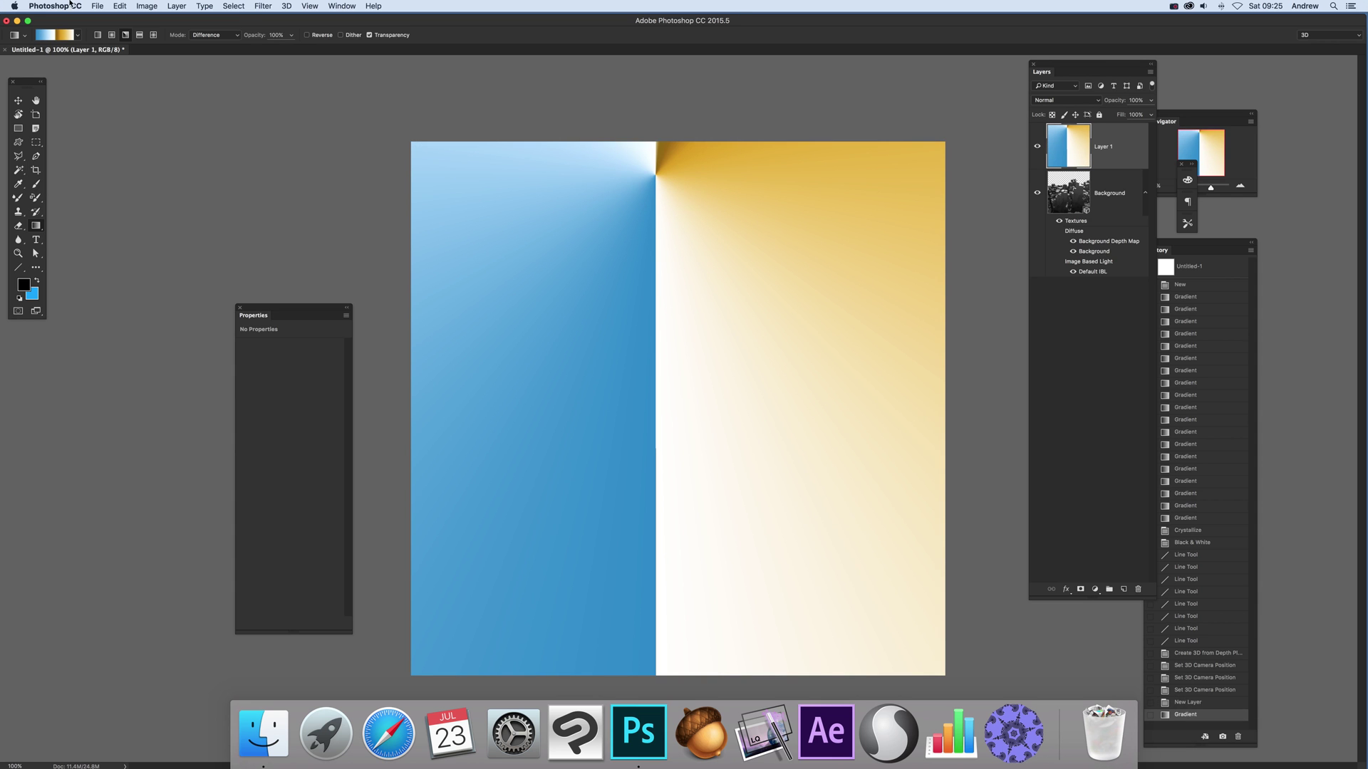
click(117, 7)
click(139, 18)
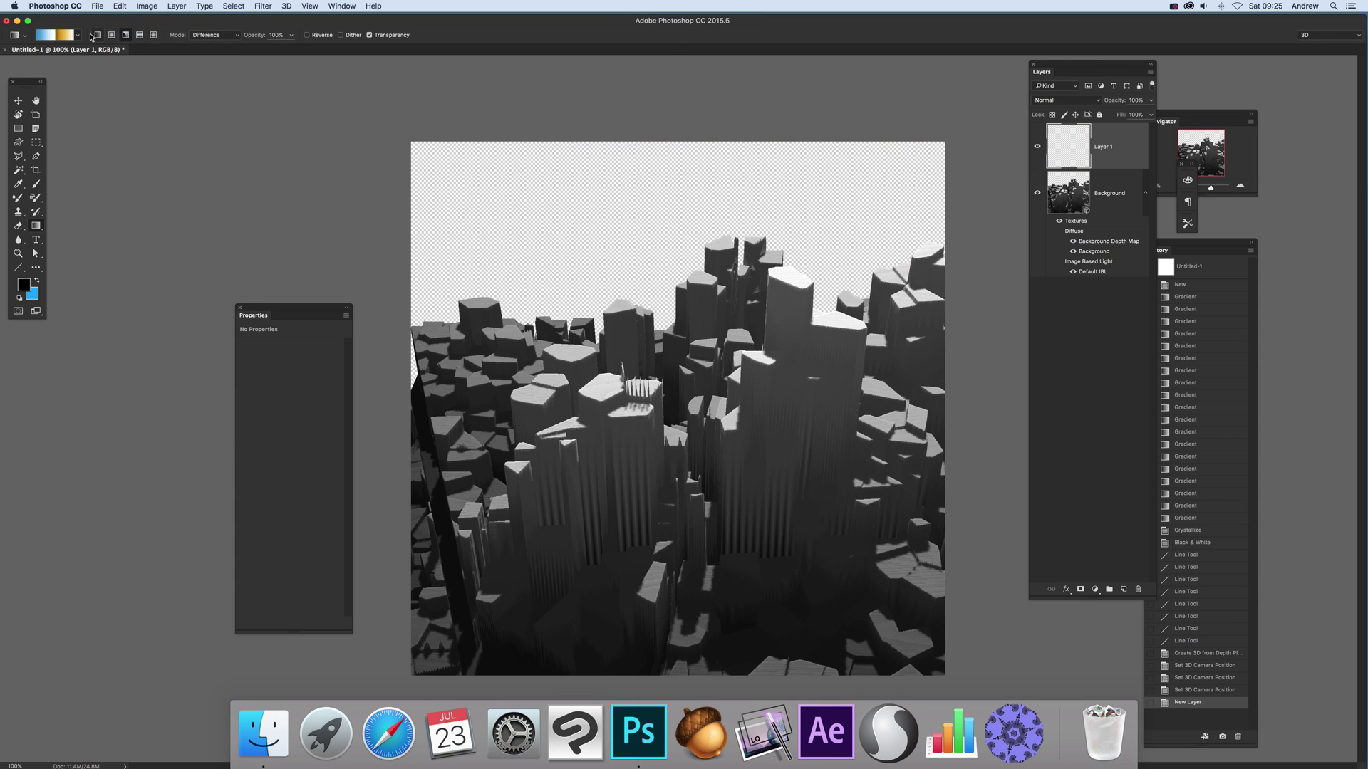
click(99, 36)
drag(670, 173, 669, 593)
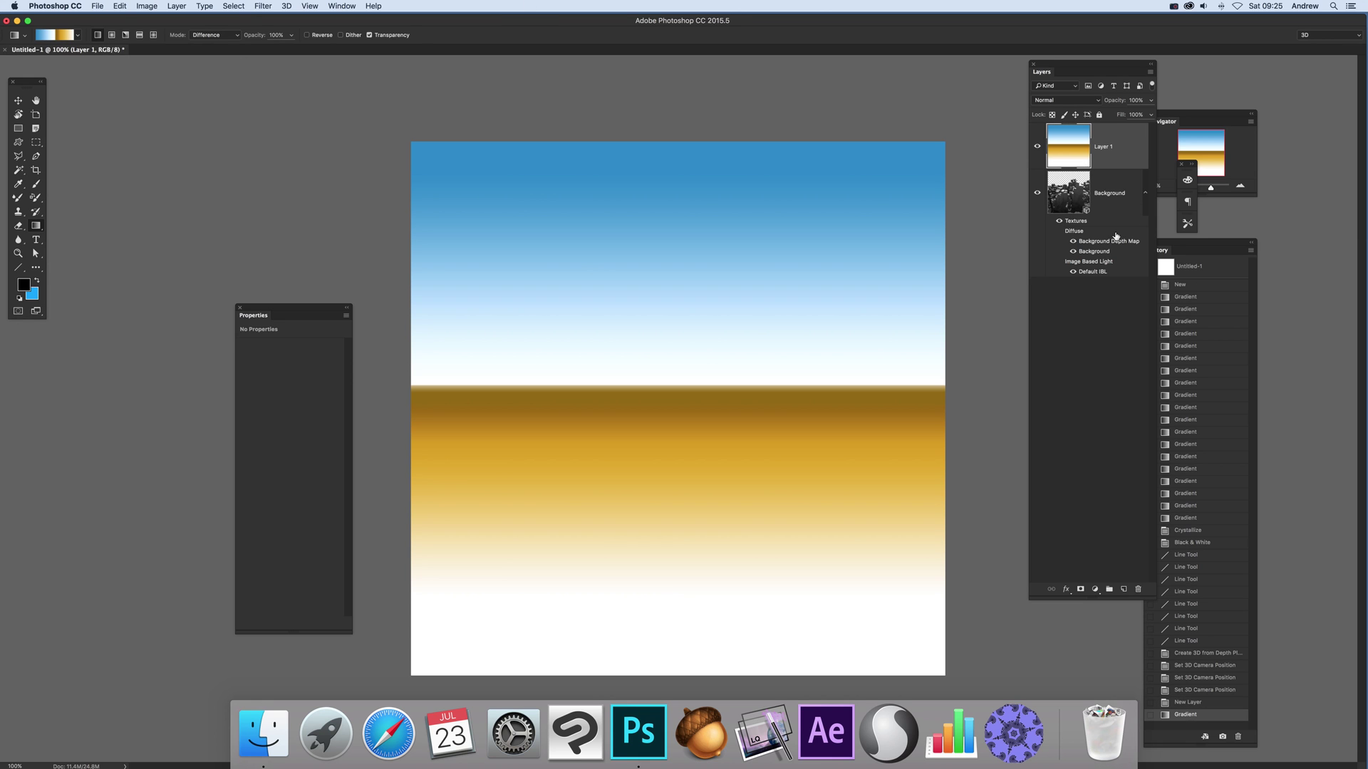
Move Layer 1 beneath the city layer and flatten the image.
drag(1108, 151, 1110, 268)
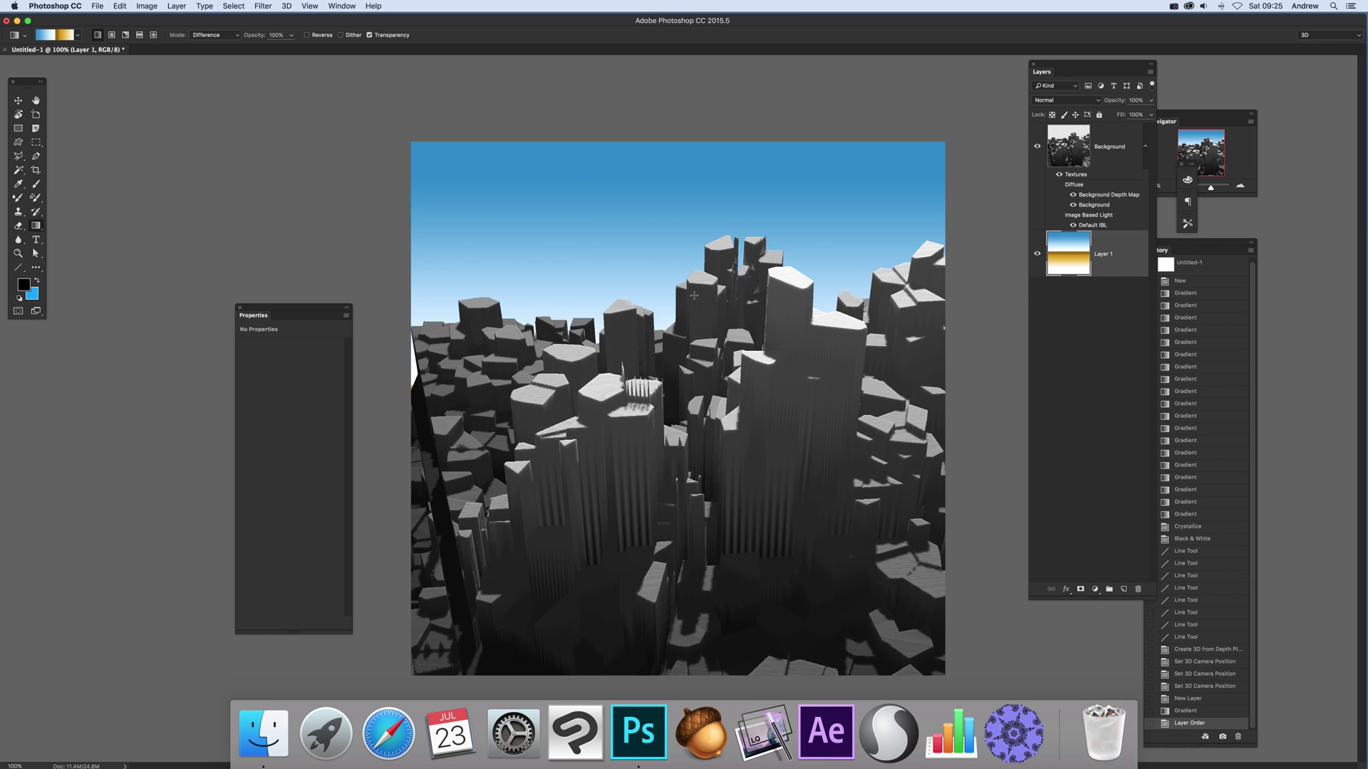
click(185, 7)
click(197, 410)
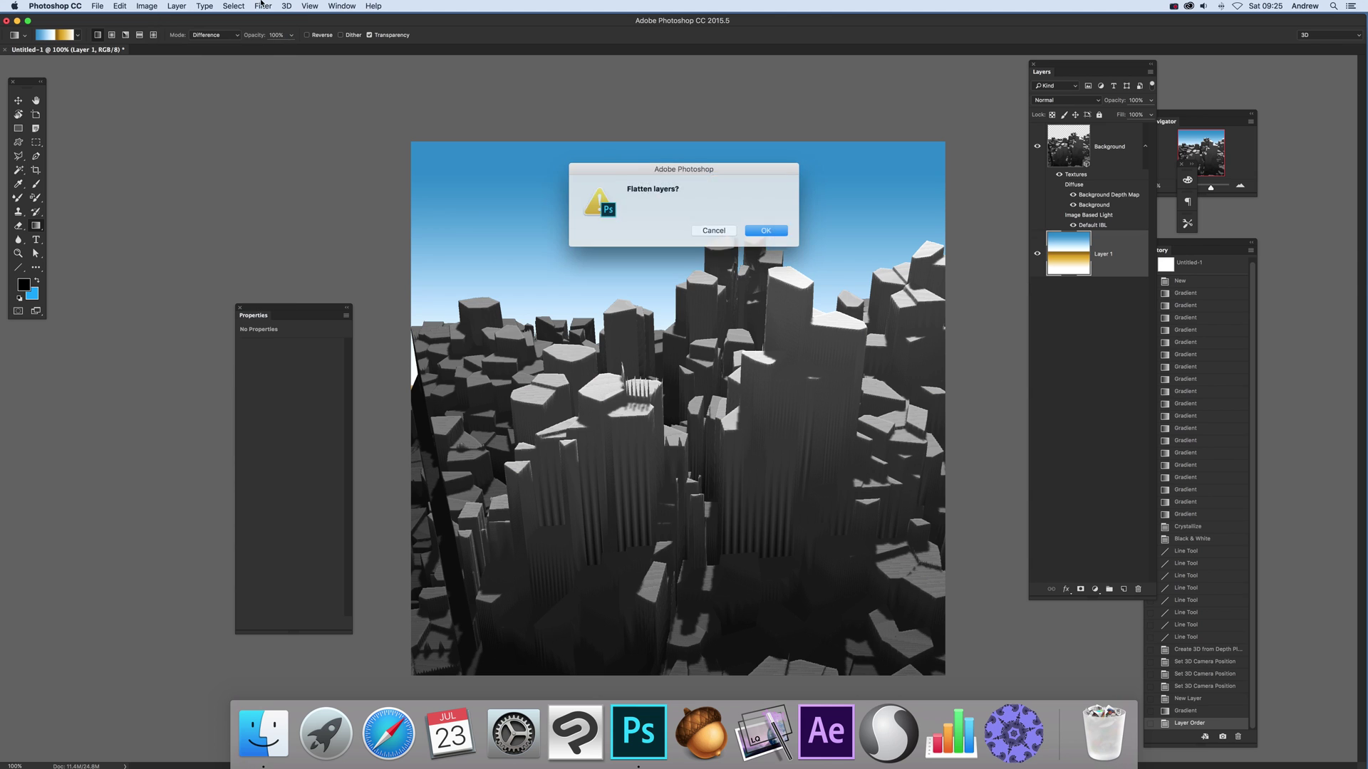
click(764, 228)
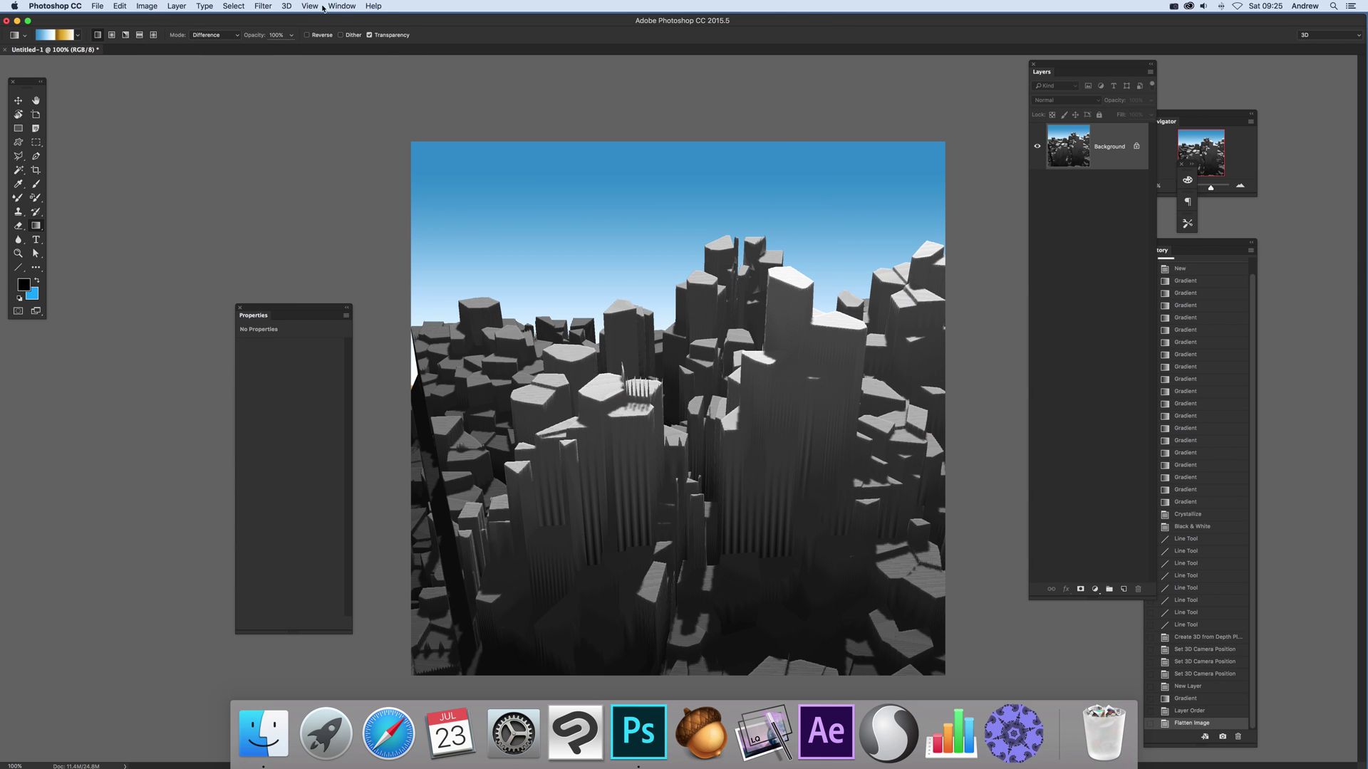
Apply a Tilt-Shift blur with the sharp focus band shifted slightly lower across the middle buildings.
click(263, 6)
mouse_move(320, 143)
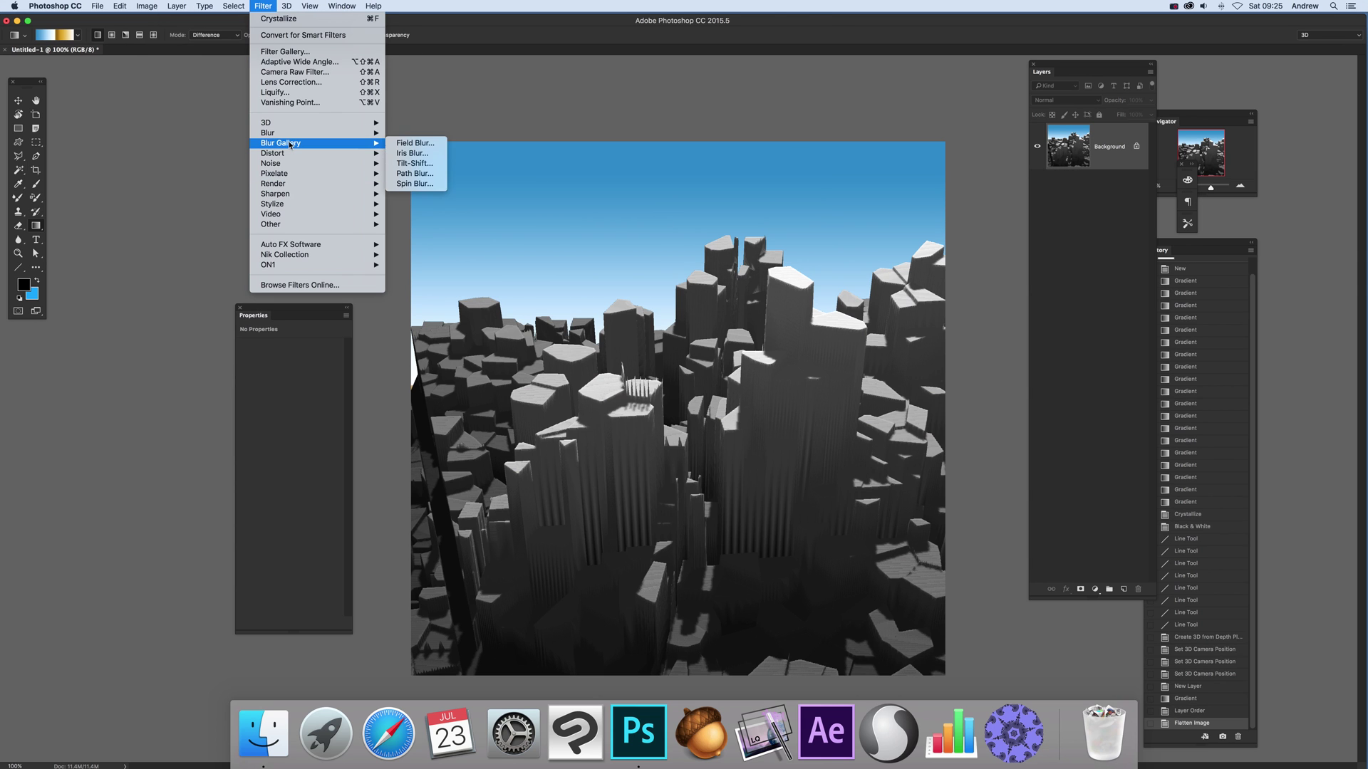
click(416, 163)
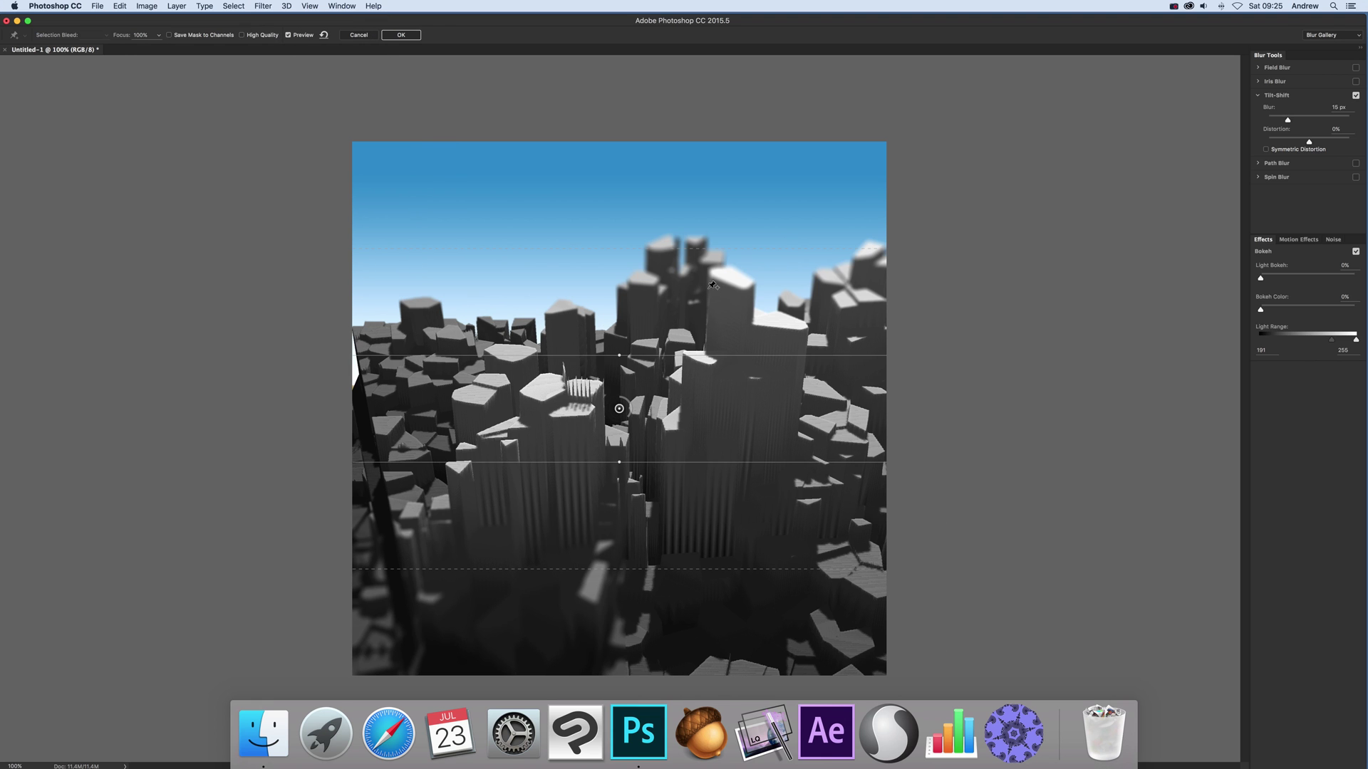
drag(663, 355, 663, 382)
drag(639, 462, 639, 485)
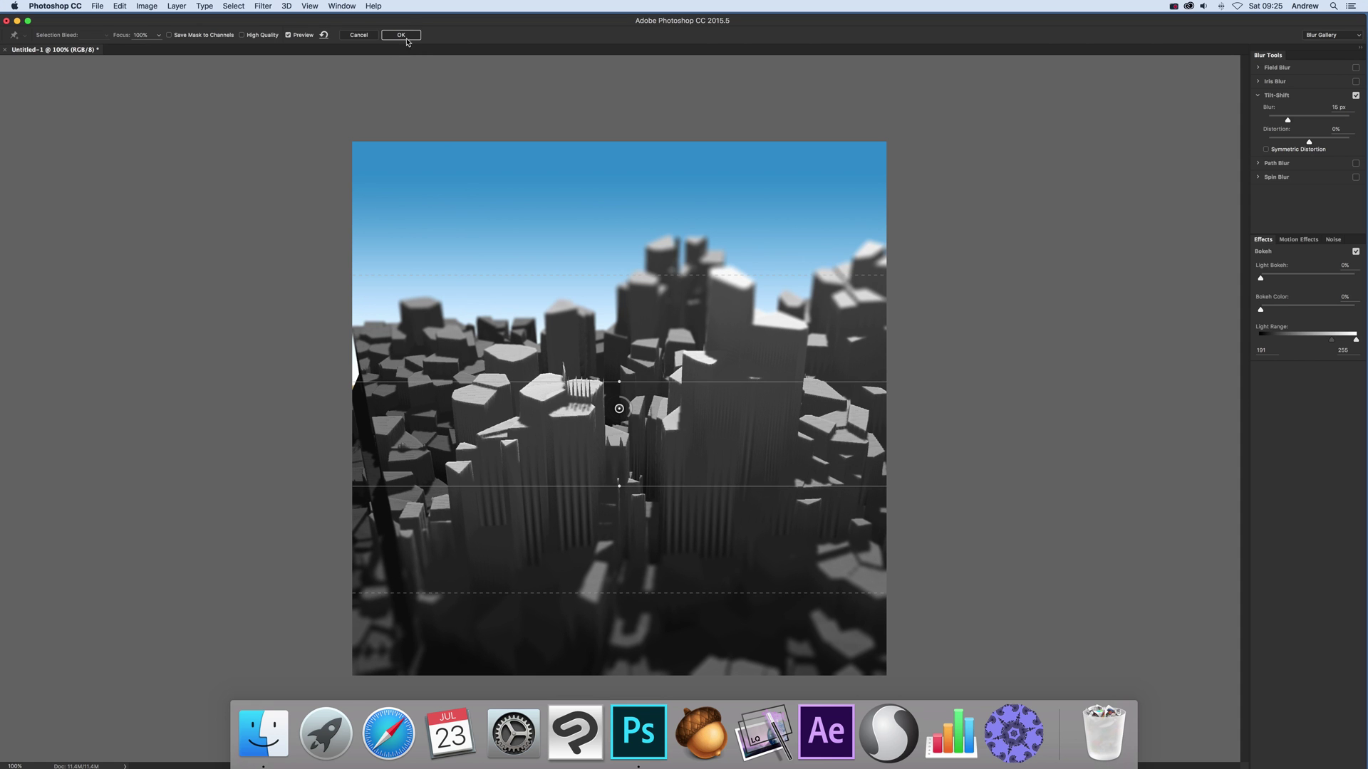
click(406, 37)
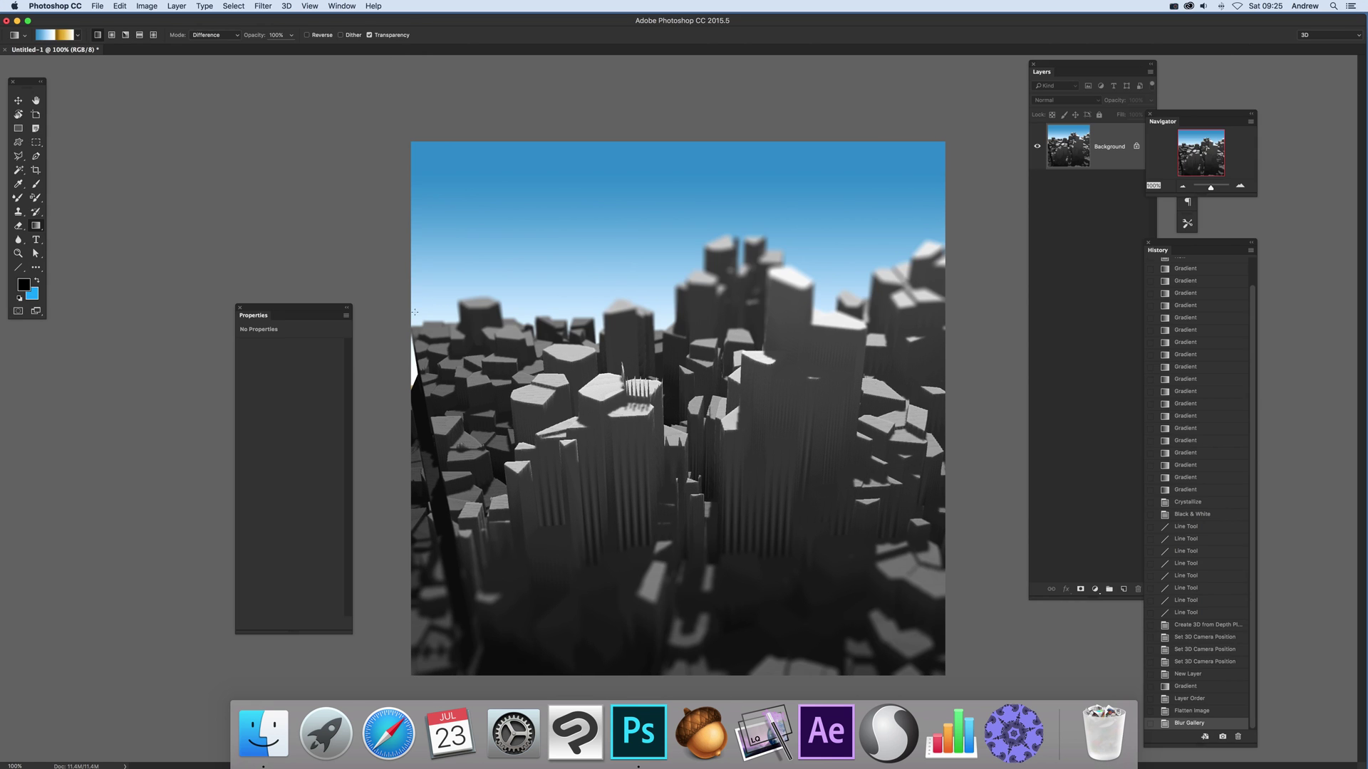